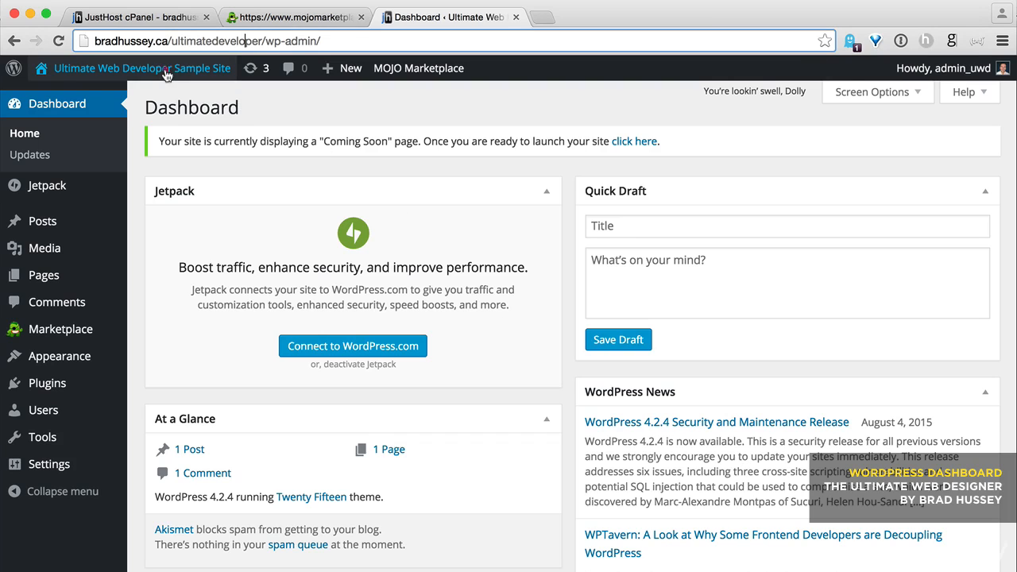
- Open the Ultimate Web Developer Sample Site's front end in a new tab and look over its home page
super+click(127, 68)
click(590, 17)
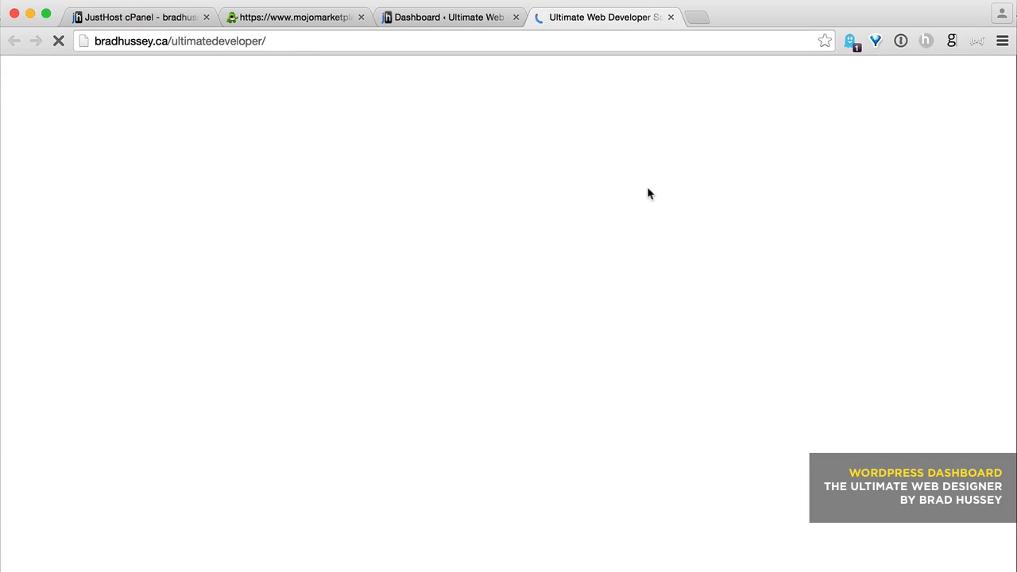
scroll(538, 302, down, 10)
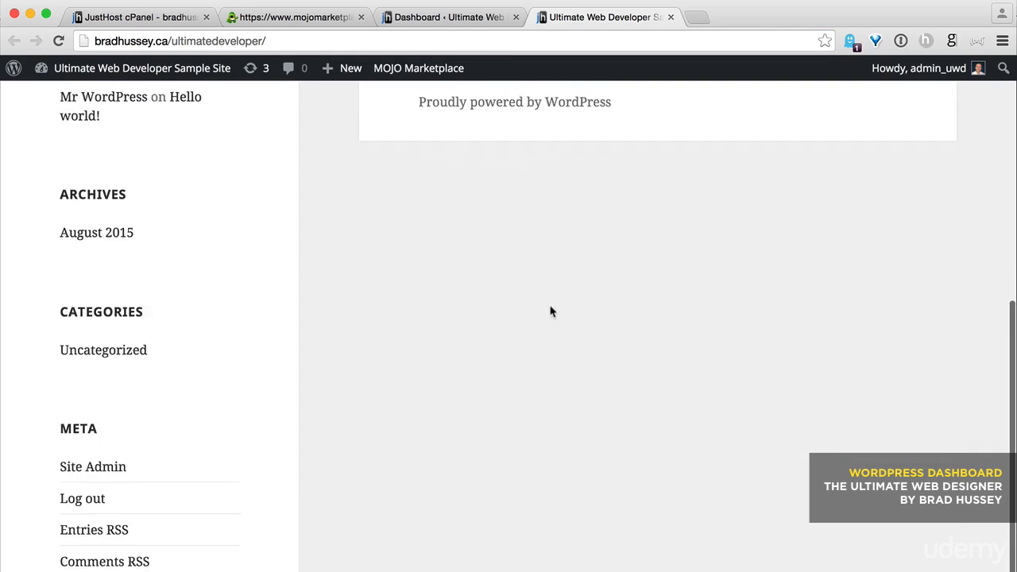
scroll(579, 323, up, 12)
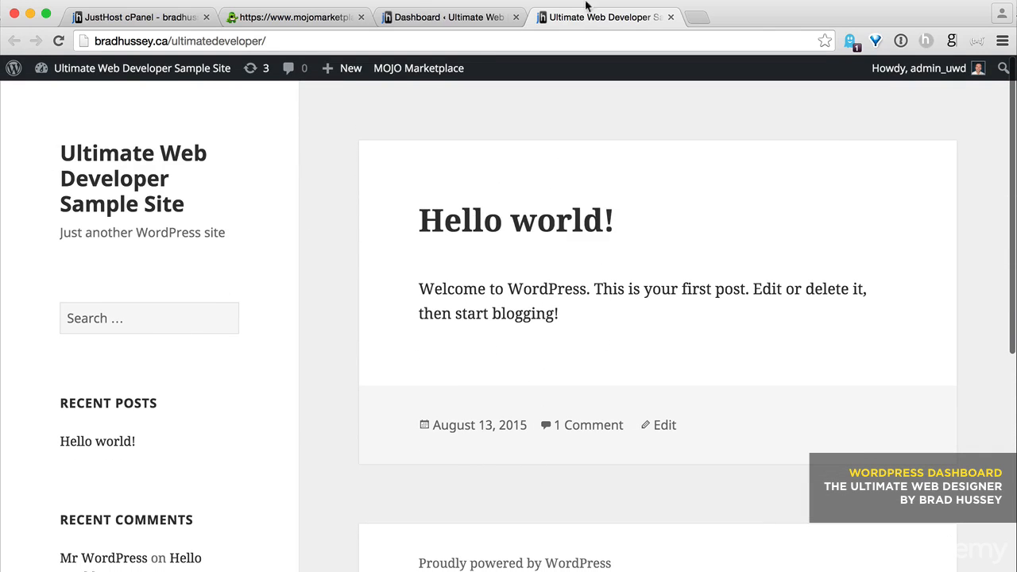
- Return to the admin tab and look over the widgets on the Dashboard home screen
click(441, 18)
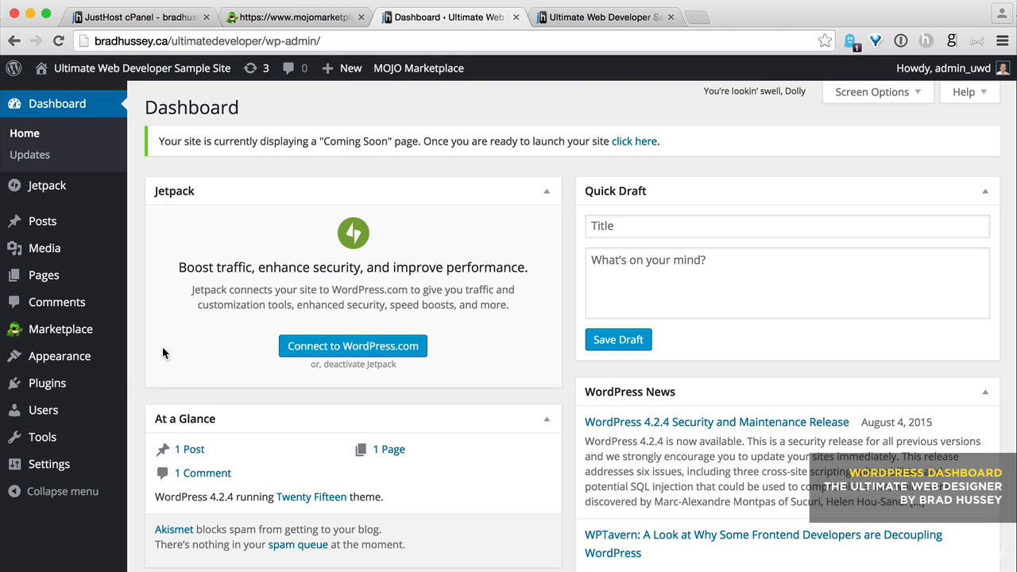
drag(145, 108, 239, 106)
click(260, 107)
scroll(563, 304, down, 6)
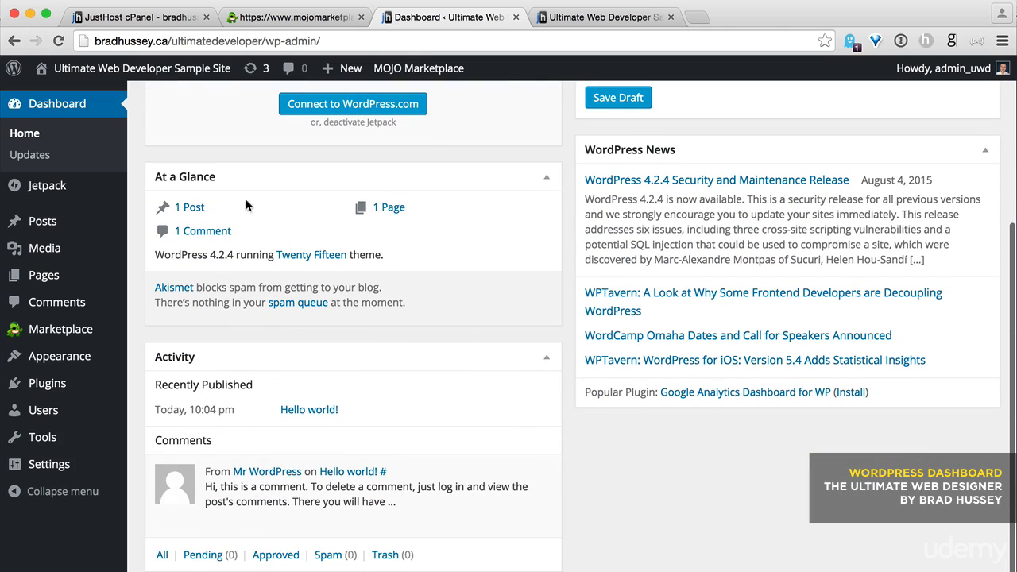
scroll(433, 274, up, 6)
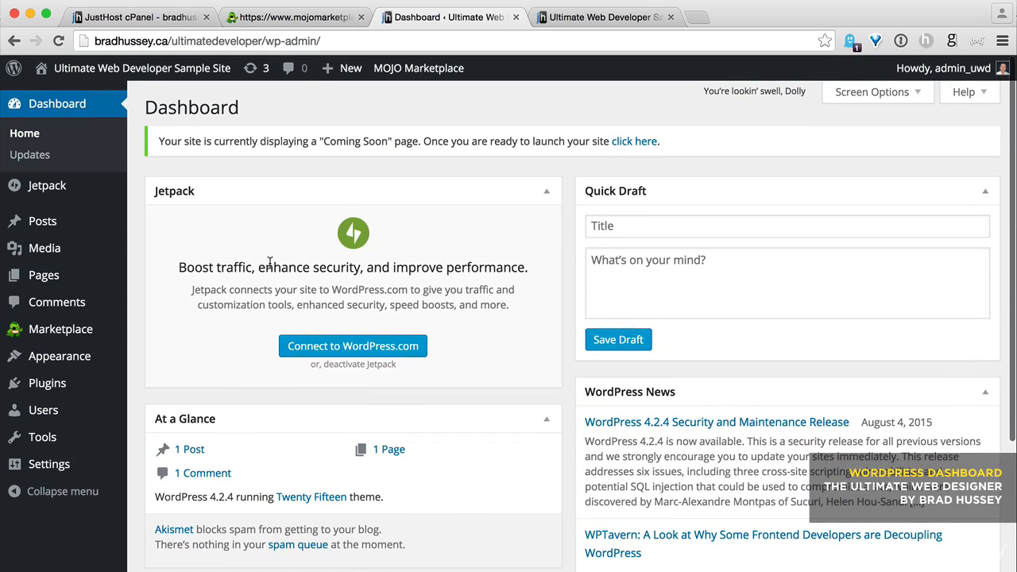
- Open the Jetpack page in the admin area and look it over
mouse_move(58, 195)
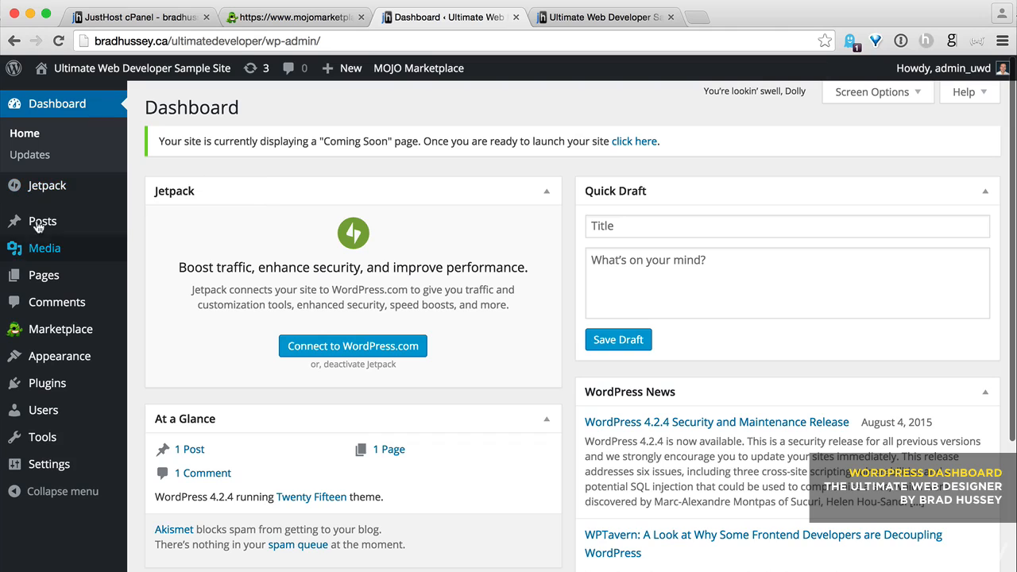
click(52, 189)
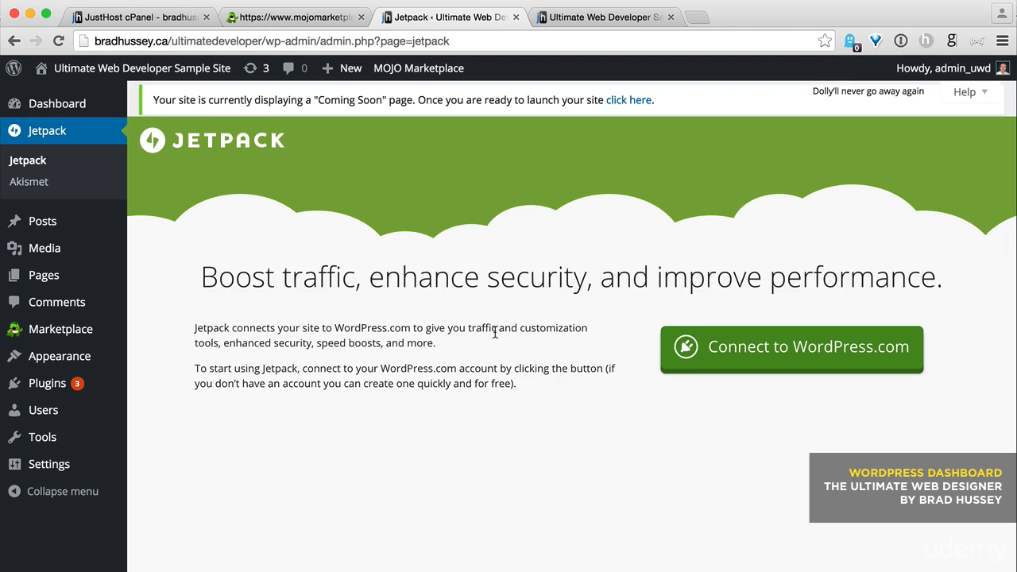
scroll(506, 332, down, 2)
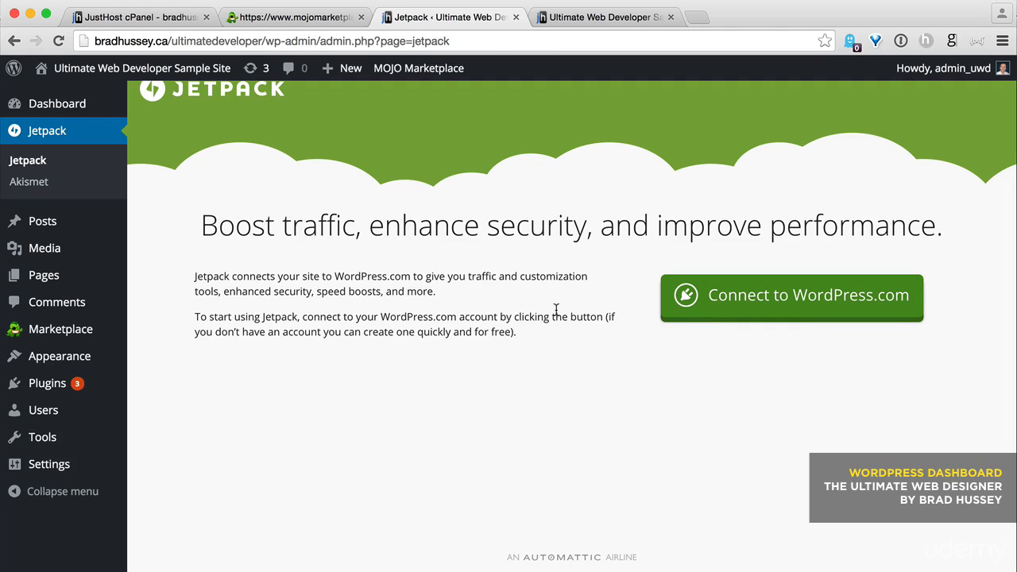
- Start a new post titled "My first blog post" and dismiss the Distraction-Free Writing tip
click(49, 221)
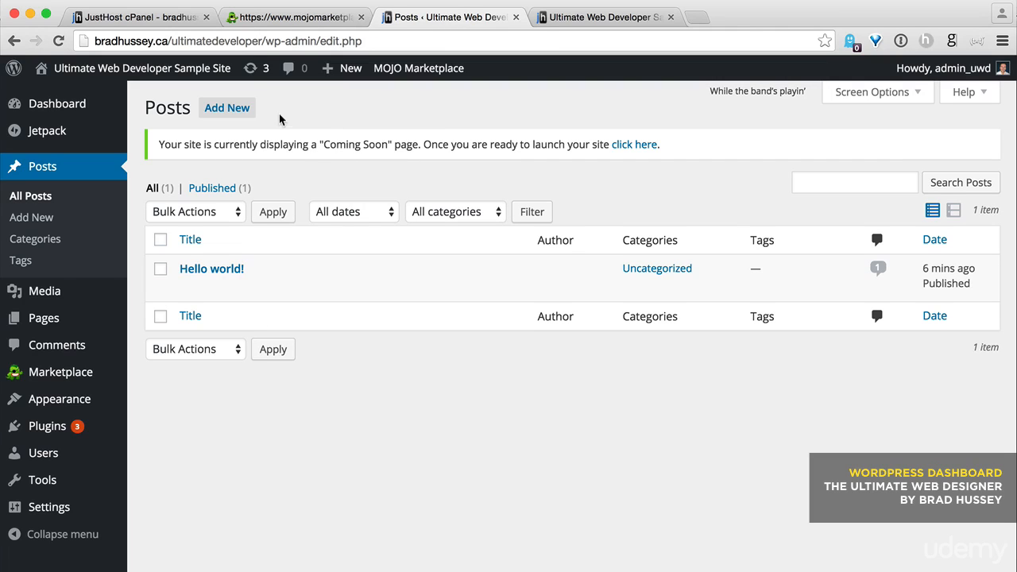
click(251, 109)
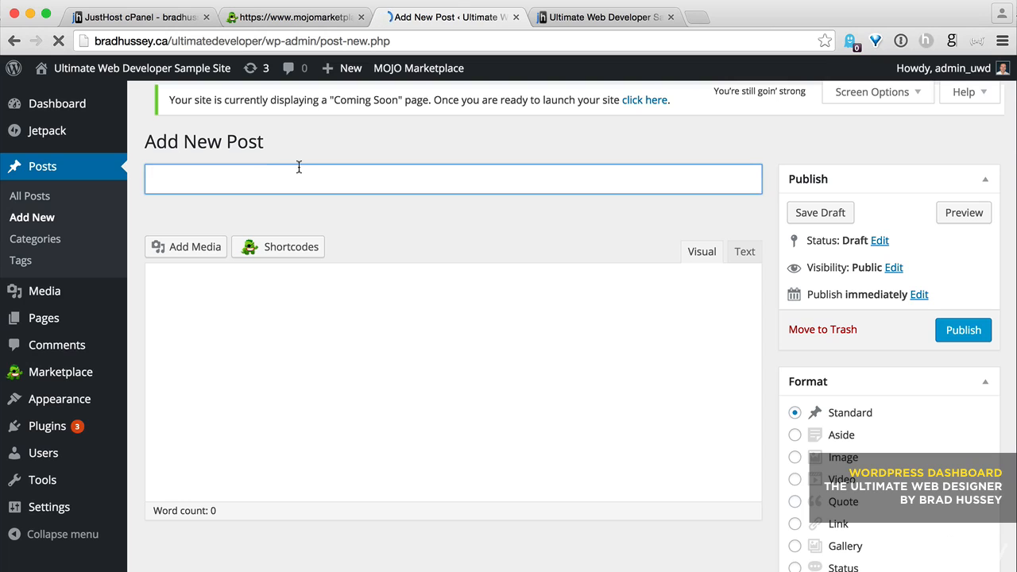
click(298, 167)
text(My )
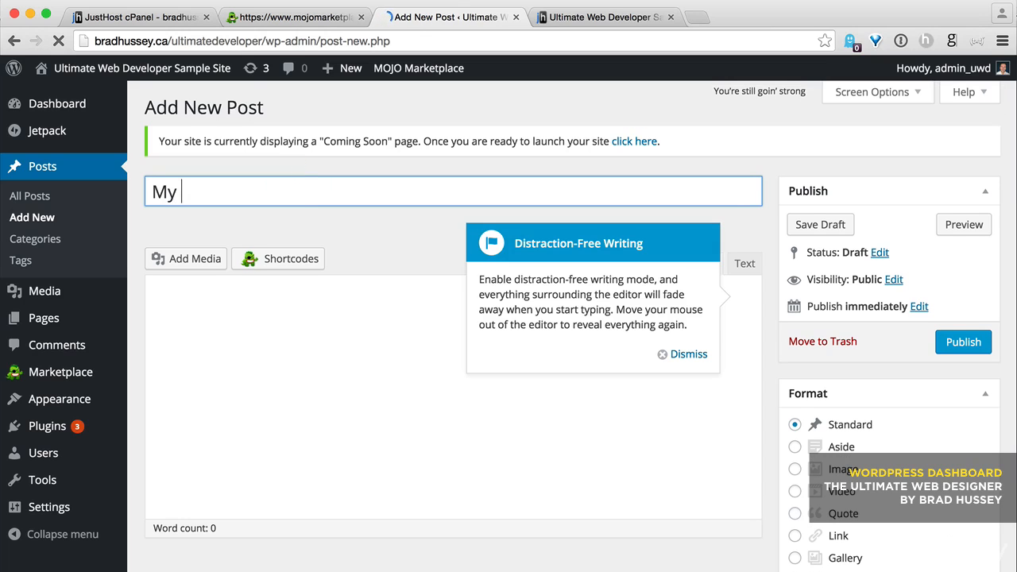
text(first blog post)
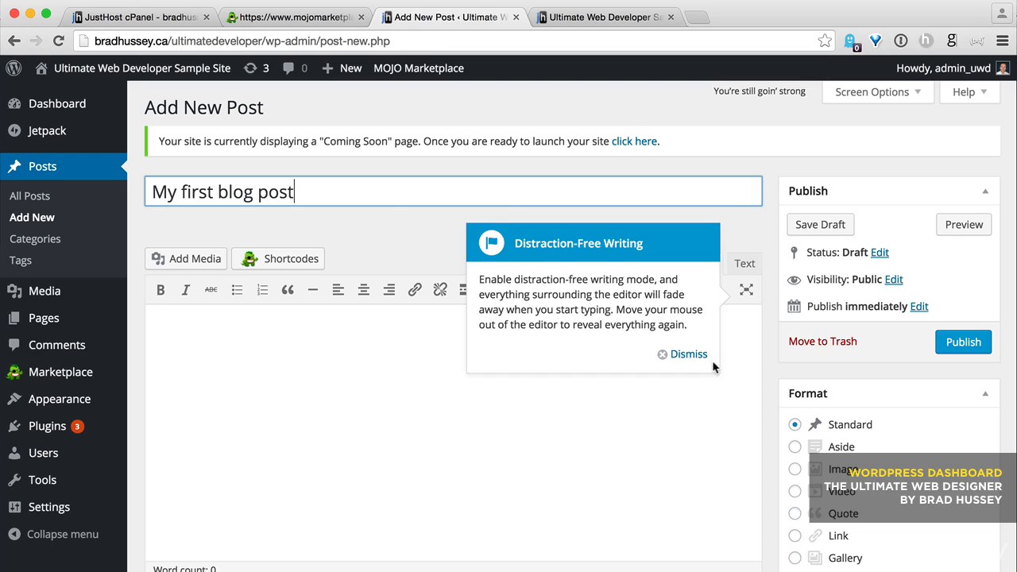
click(686, 354)
- Fill the post body with a placeholder paragraph starting "Praesent commodo cursus magna" and make "Fusce dapibus, t" bold
click(521, 400)
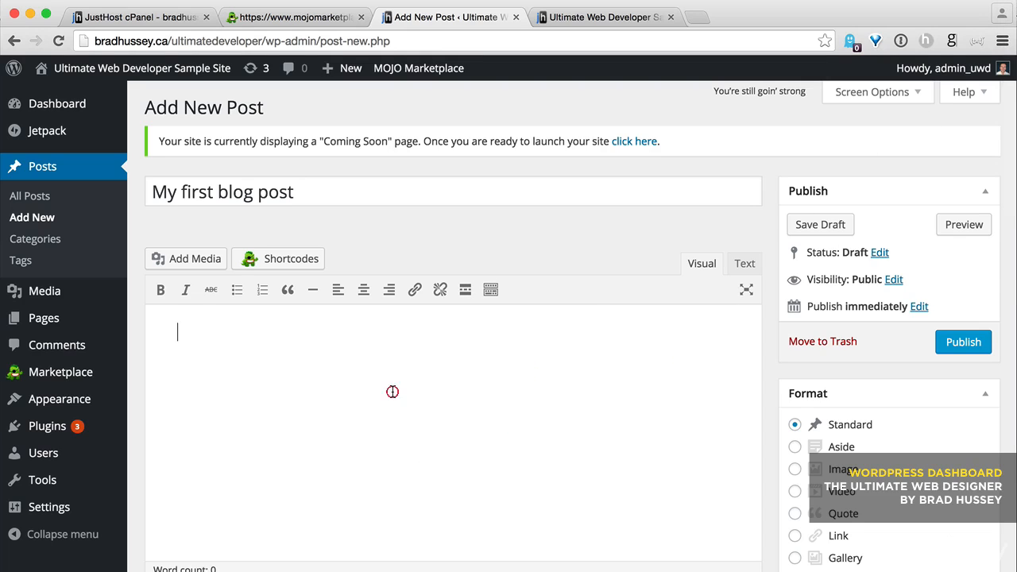
text(Praesent commodo cursus magna, vel scelerisque nisl consectetur et. Donec id elit non mi porta gravida at eget metus. Fusce dapibus, tellus ac cursus commodo, tortor mauris condimentum nibh, ut fermentum massa justo sit amet risus. Aenean eu leo quam. Pellentesque ornare sem lacinia quam venenatis vestibulum. Nullam id dolor id nibh ultricies vehicula ut id elit. Cras mattis consectetur purus sit amet fermentum. Nullam quis risus eget urna mollis ornare vel eu leo. Morbi leo risus, porta ac consectetur ac, vestibulum at eros. Aenean lacinia bibendum nulla sed consectetur. Curabitur blandit tempus porttitor. Duis mollis, est non commodo luctus, nisi erat porttitor ligula, eget lacinia odio sem nec elit. Lorem ipsum dolor sit amet, consectetur adipiscing elit.)
drag(537, 313, 432, 313)
key(super+b)
- Italicize the body passage from "ellentesque ornare sem lacinia" through "porta ac consecte"
drag(359, 357, 462, 420)
key(super+i)
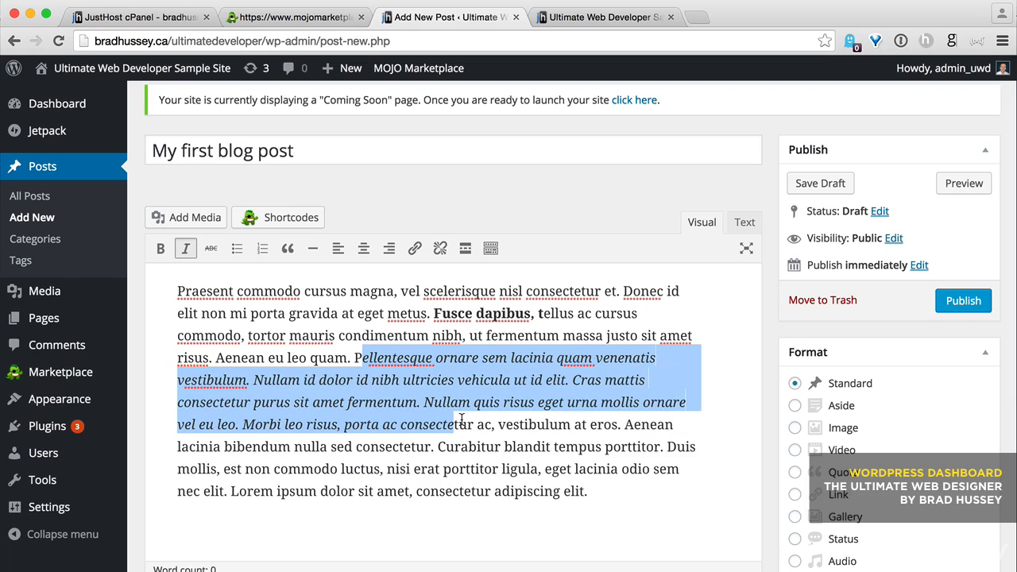
click(462, 420)
drag(540, 491, 359, 469)
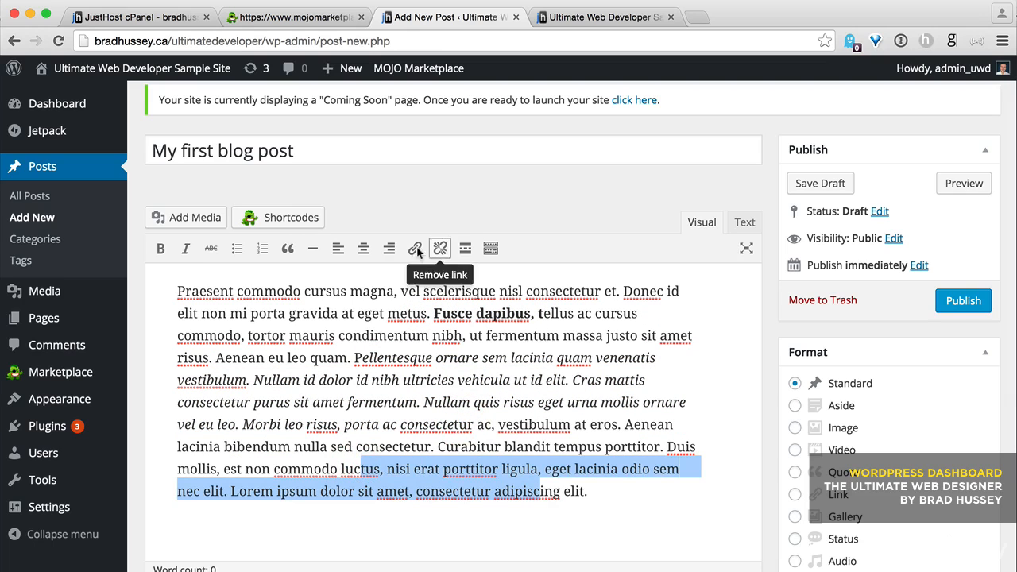
click(288, 249)
key(super+z)
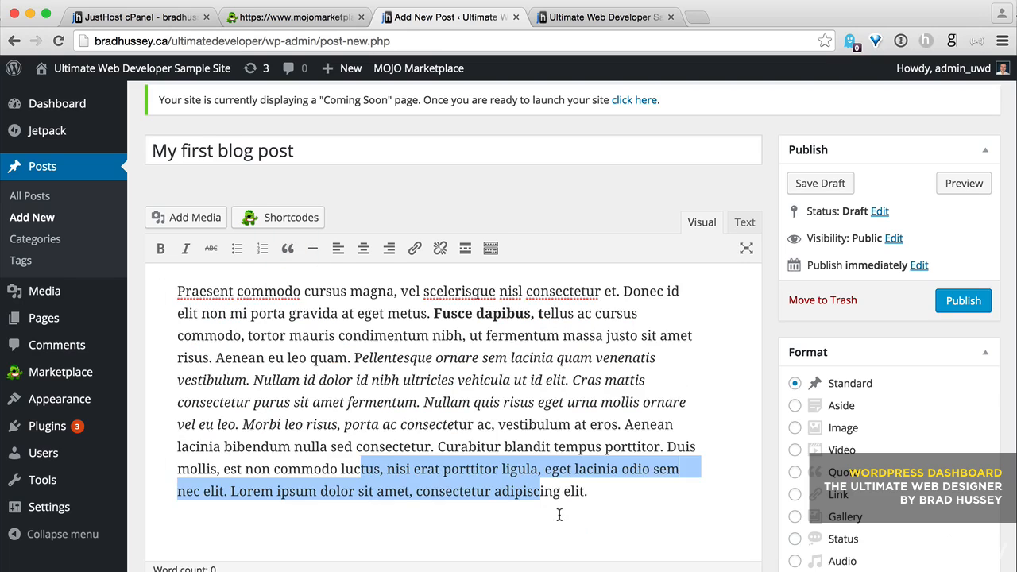
- Split the text from "Curabitur blandit tempus porttitor" onward into its own paragraph and format it as a blockquote
click(437, 446)
key(Return)
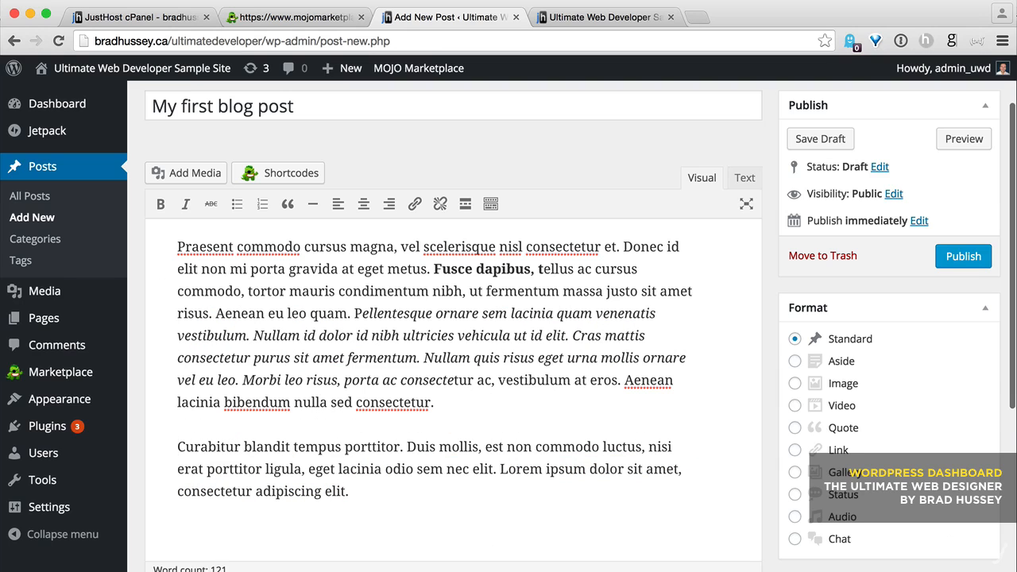
click(287, 204)
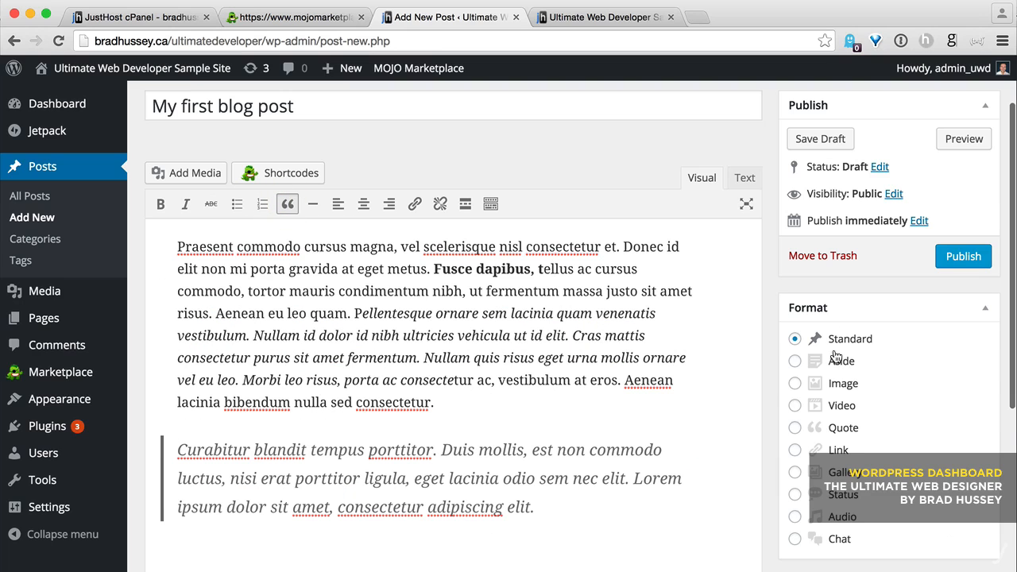
- Create and assign two new categories to the post: General and Coding Tuts
scroll(854, 429, down, 1)
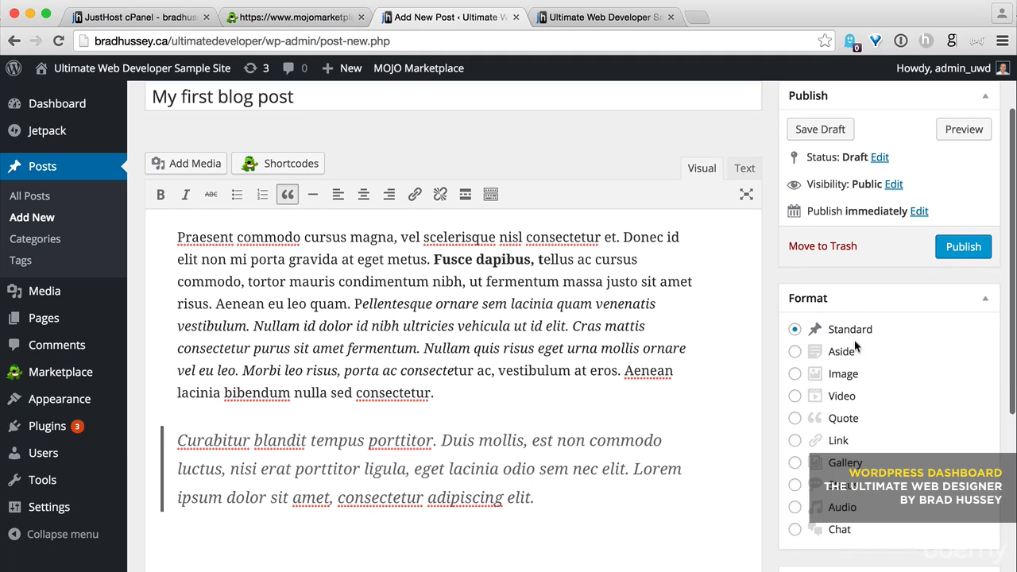
scroll(818, 457, down, 5)
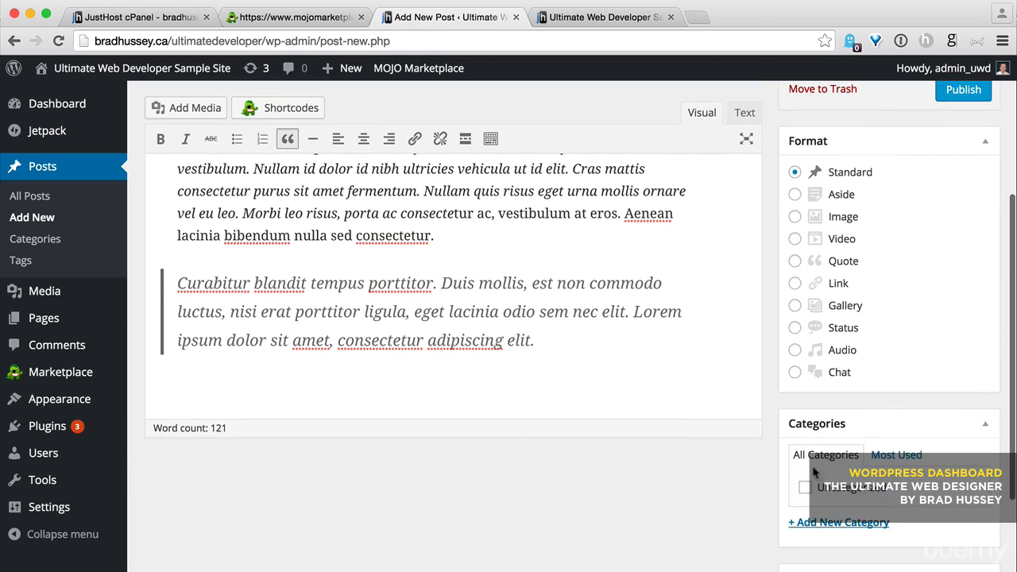
click(854, 523)
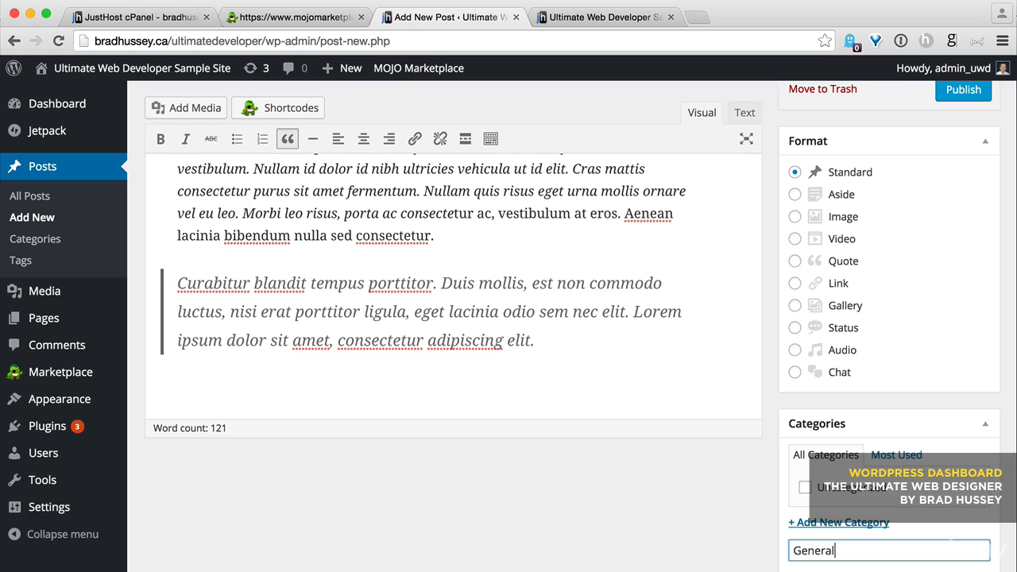
text(General)
key(Return)
scroll(831, 442, down, 3)
text(Coding Tuts)
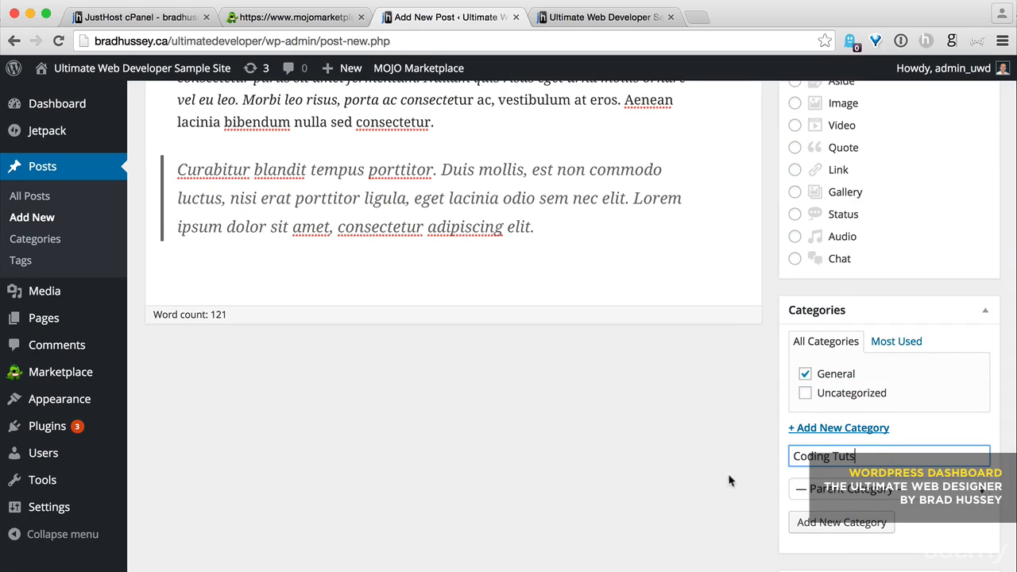
click(826, 518)
- Add the tags yyc, coding, hacking and the author's full name to the post
scroll(799, 498, down, 3)
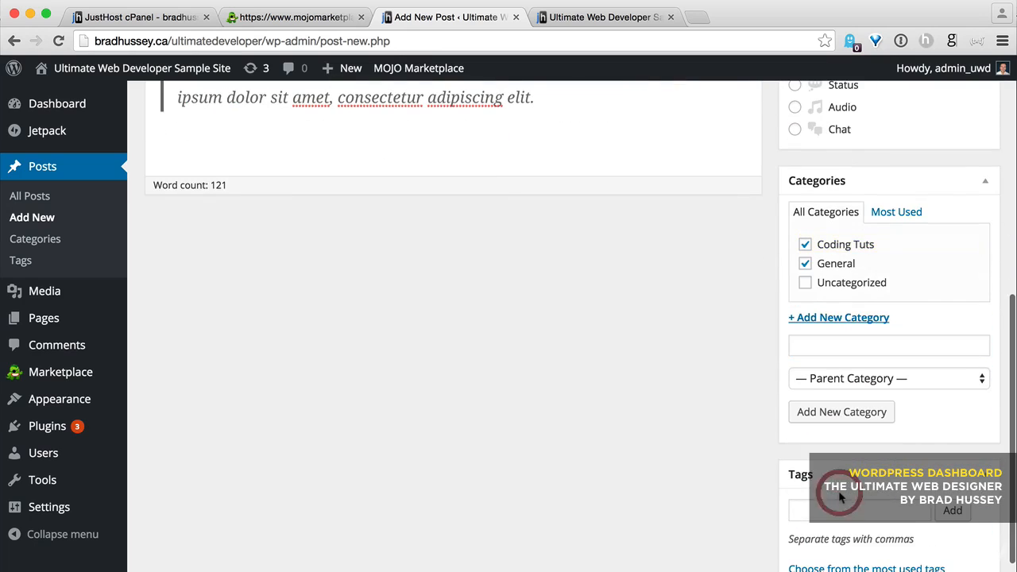
click(840, 505)
text(yyc)
key(Return)
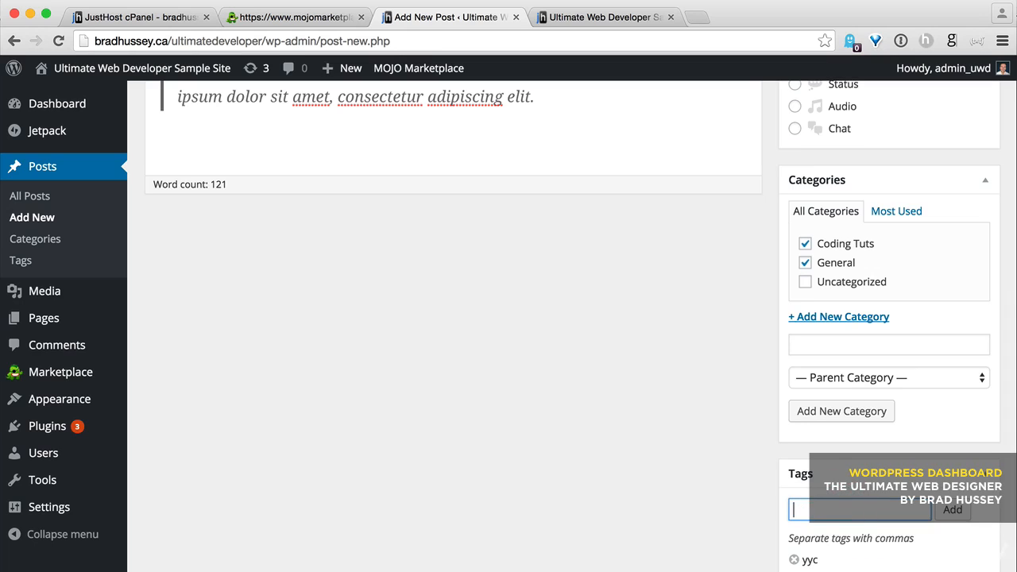
text(coding)
key(Return)
text(hacking)
key(Return)
text(brad hussey)
key(Return)
- Publish the post
scroll(753, 498, down, 2)
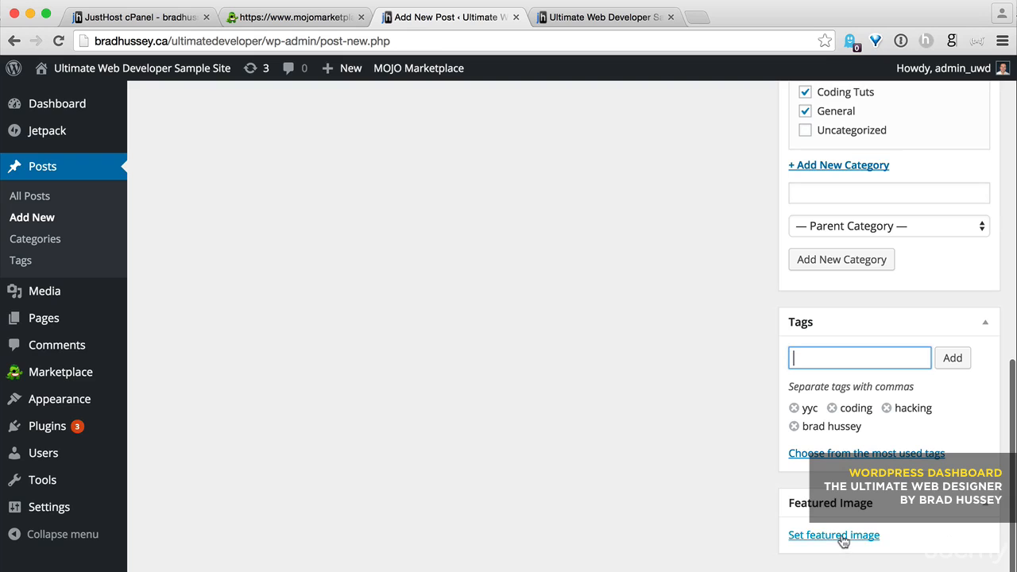
scroll(773, 521, up, 10)
scroll(773, 520, up, 2)
click(959, 342)
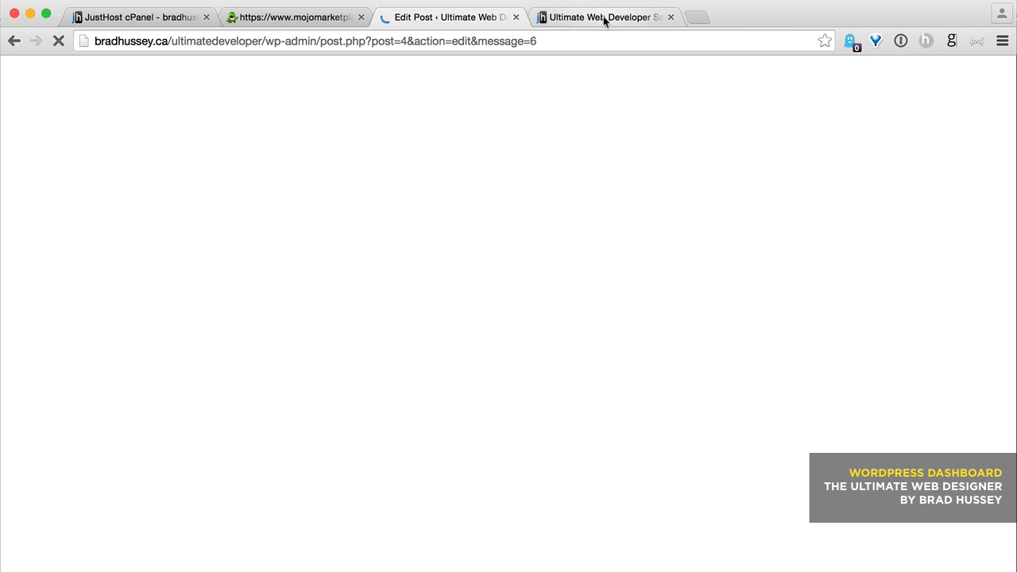
- Reload the site's front end in its tab and review the new post's text formatting, blockquote, categories and tags
click(603, 17)
key(super+r)
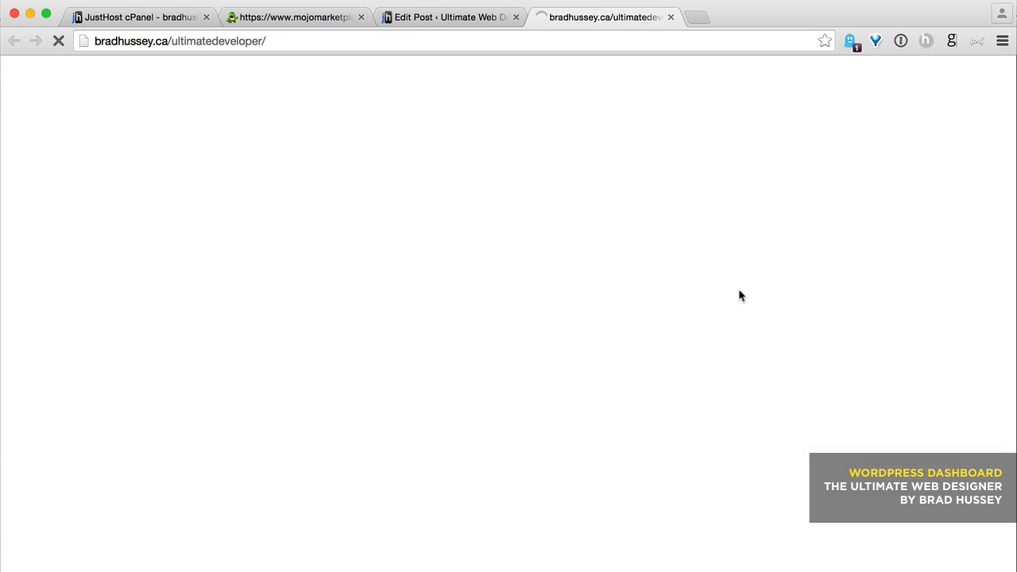
scroll(511, 307, down, 2)
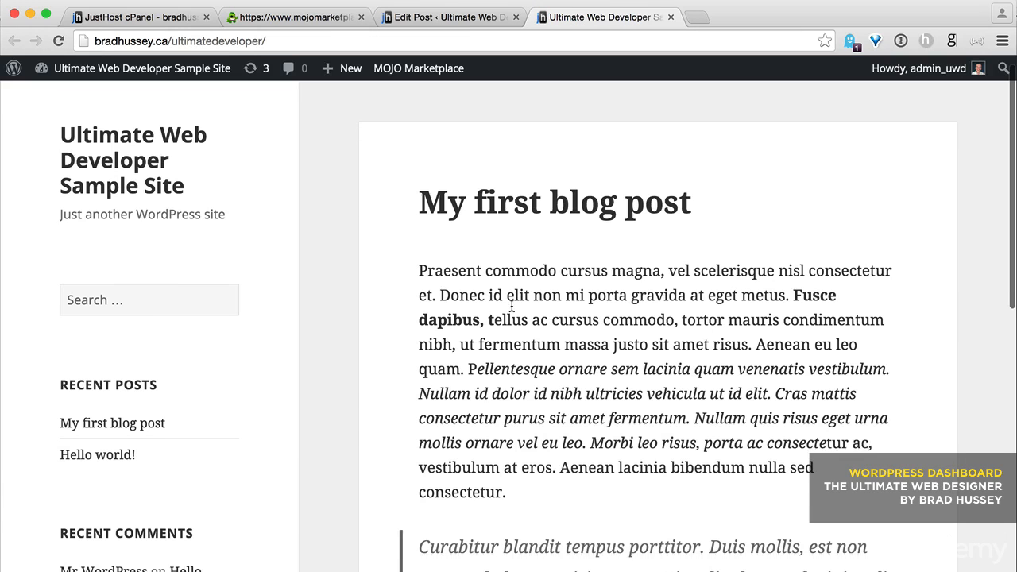
scroll(511, 306, down, 3)
scroll(619, 526, down, 4)
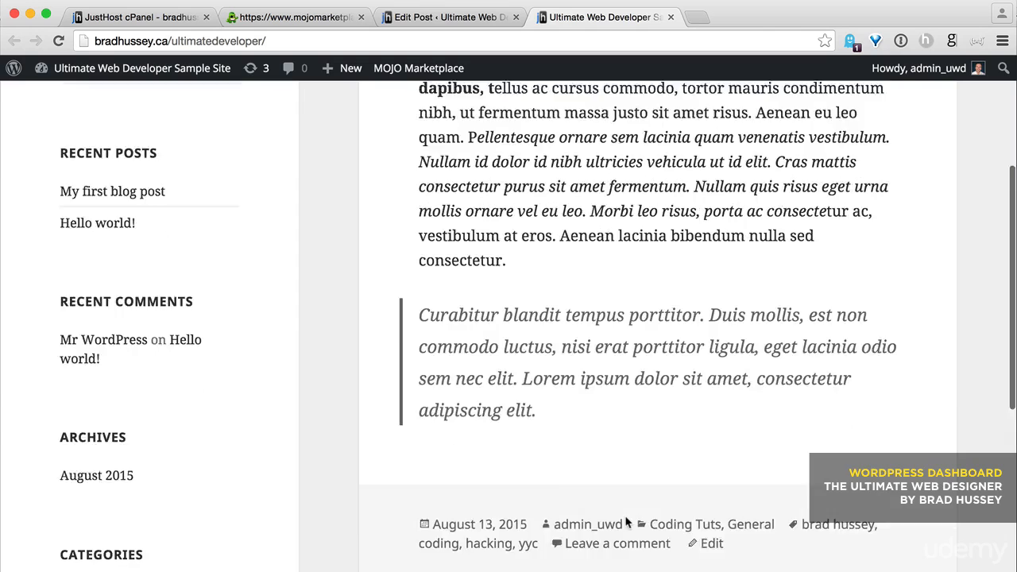
drag(588, 351, 408, 177)
scroll(508, 318, up, 8)
click(617, 364)
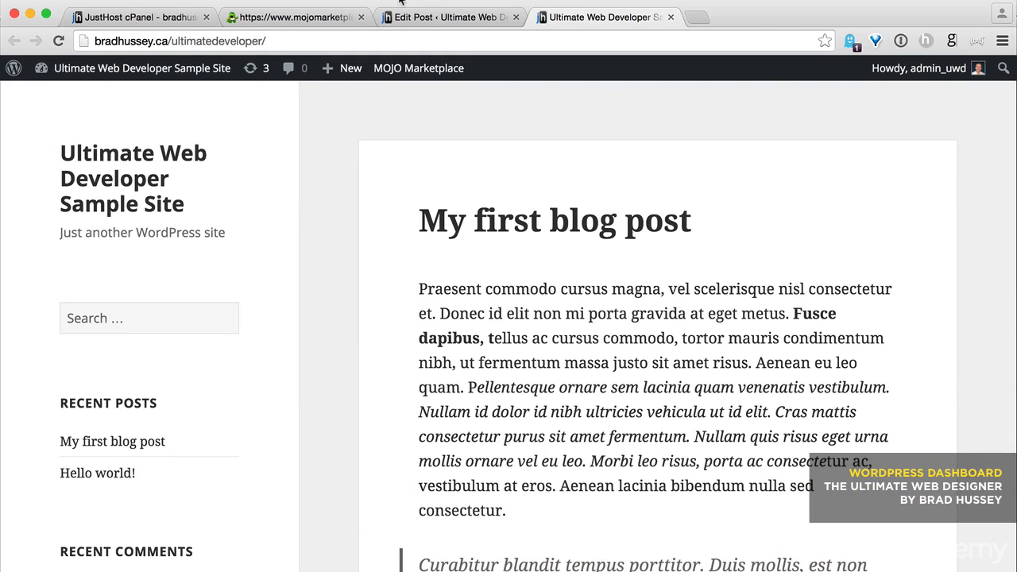
- Return to the admin tab and view the Media Library
click(457, 17)
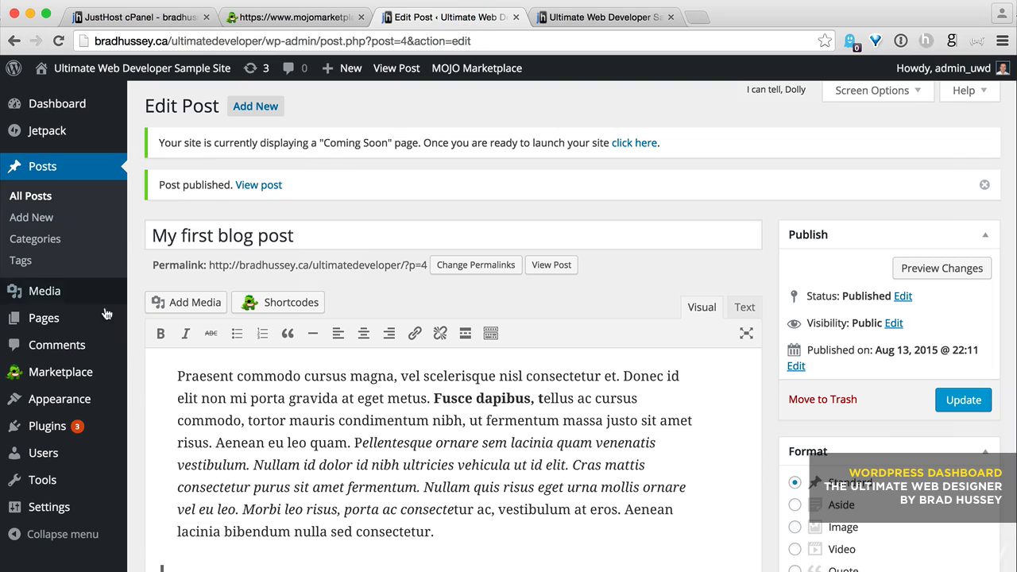
click(67, 297)
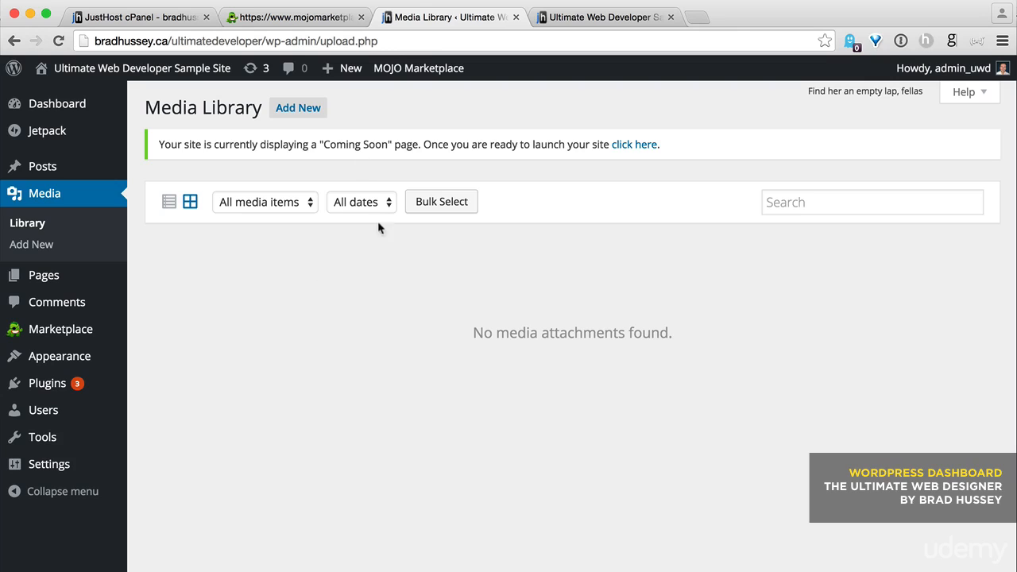
- Create a new page titled "About me" with a greeting introducing the author and a paragraph of lorem ipsum text
click(67, 282)
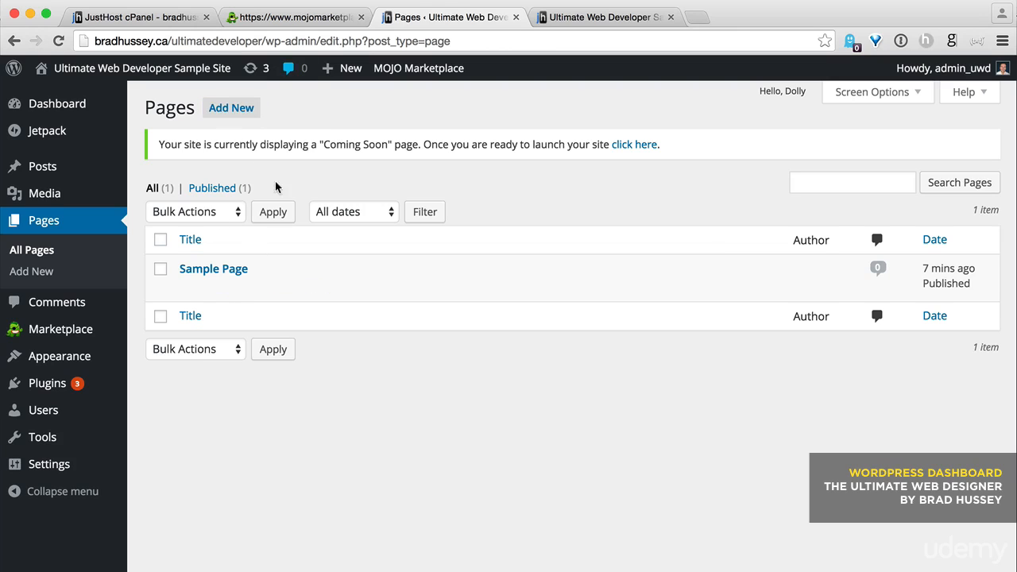
click(236, 108)
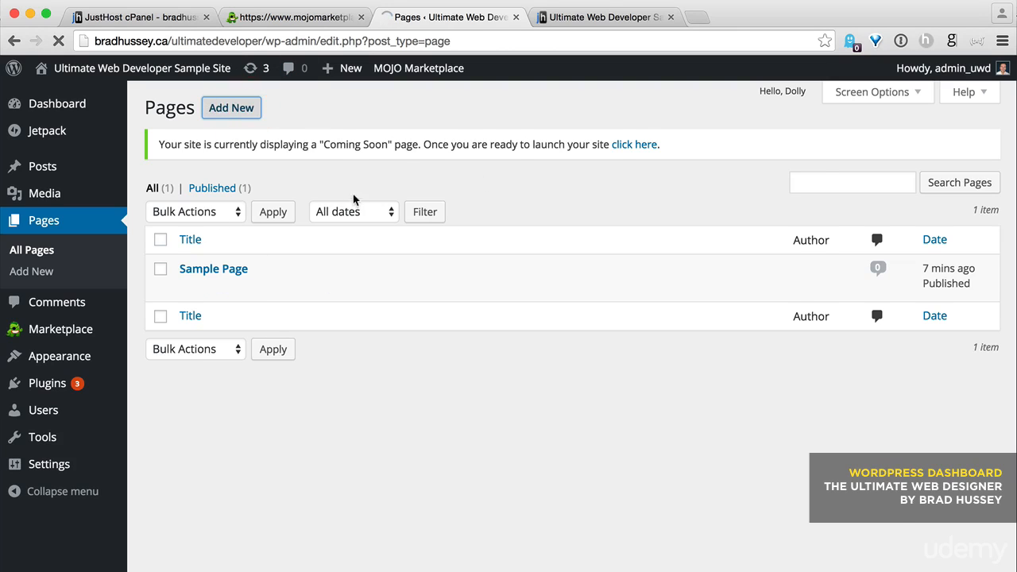
text(About me)
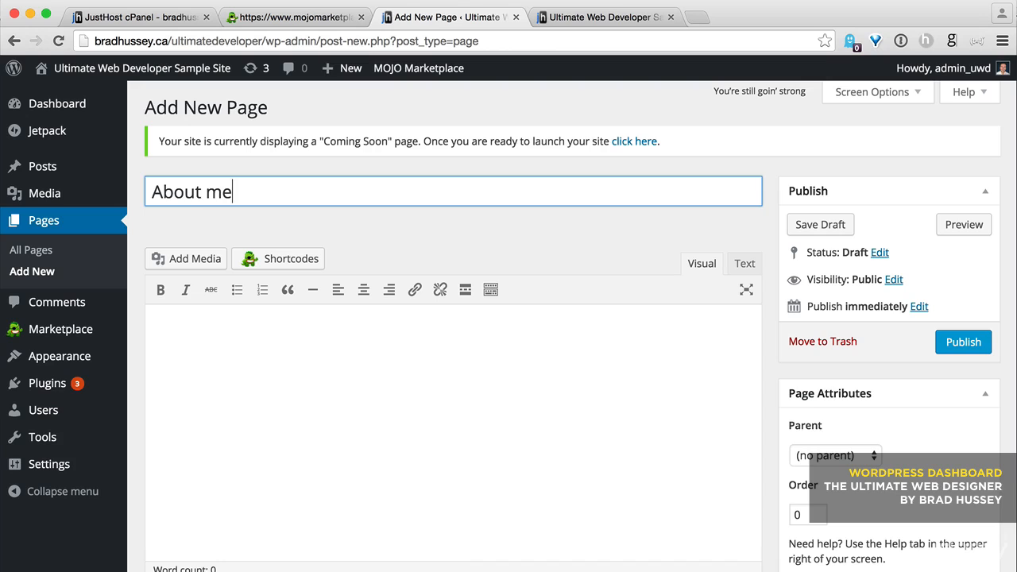
key(Tab)
text(Hi,)
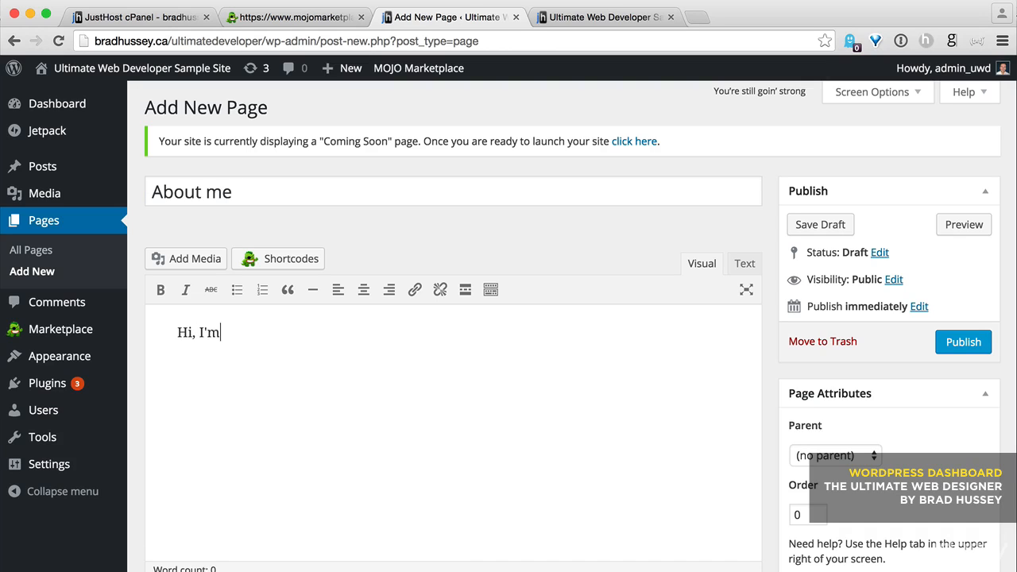
key(super+v)
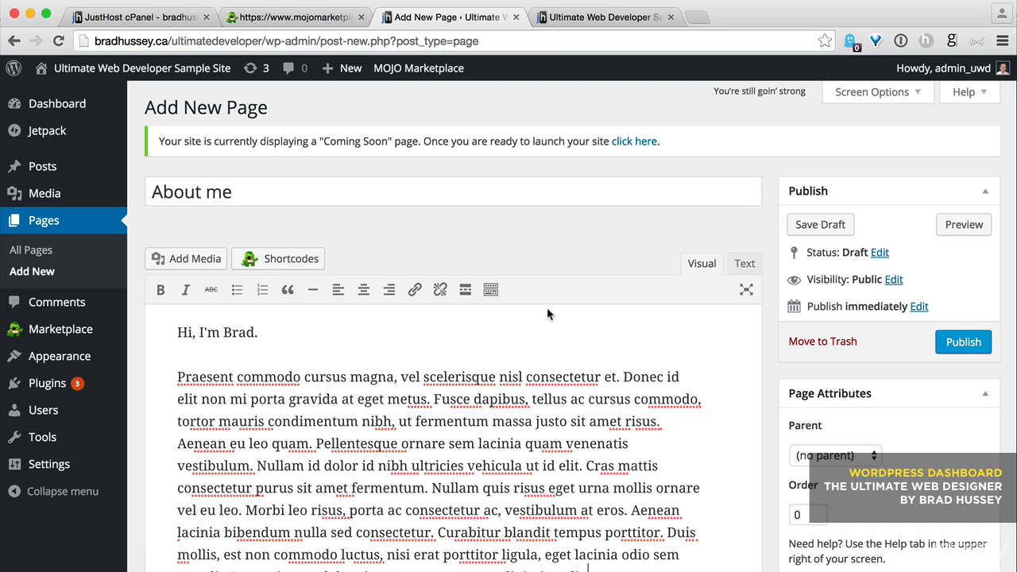
- Examine the page's attributes, including the available parent pages and the order setting, keeping the parent as (no parent)
scroll(834, 349, down, 3)
click(874, 340)
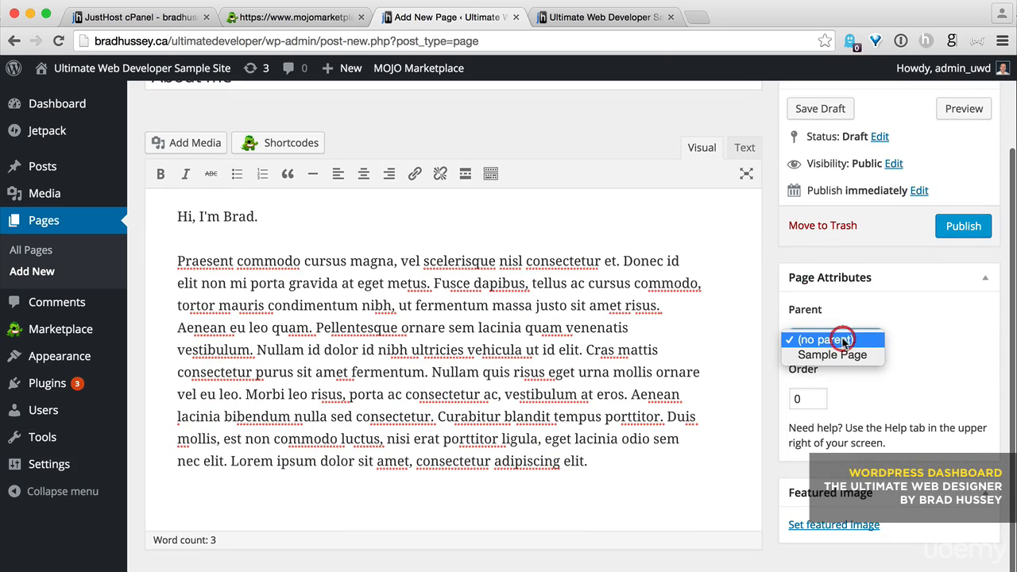
click(901, 342)
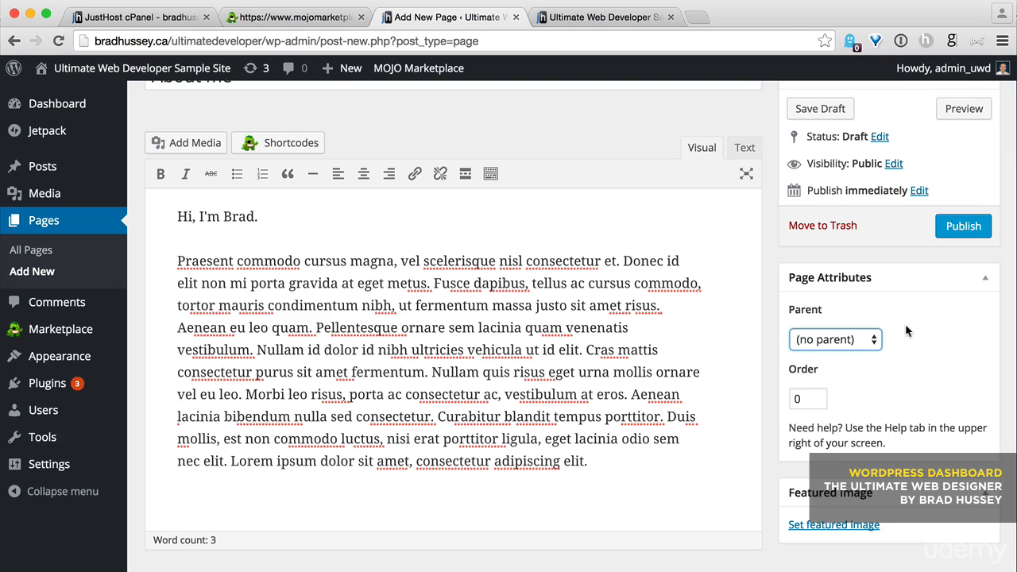
scroll(874, 331, up, 3)
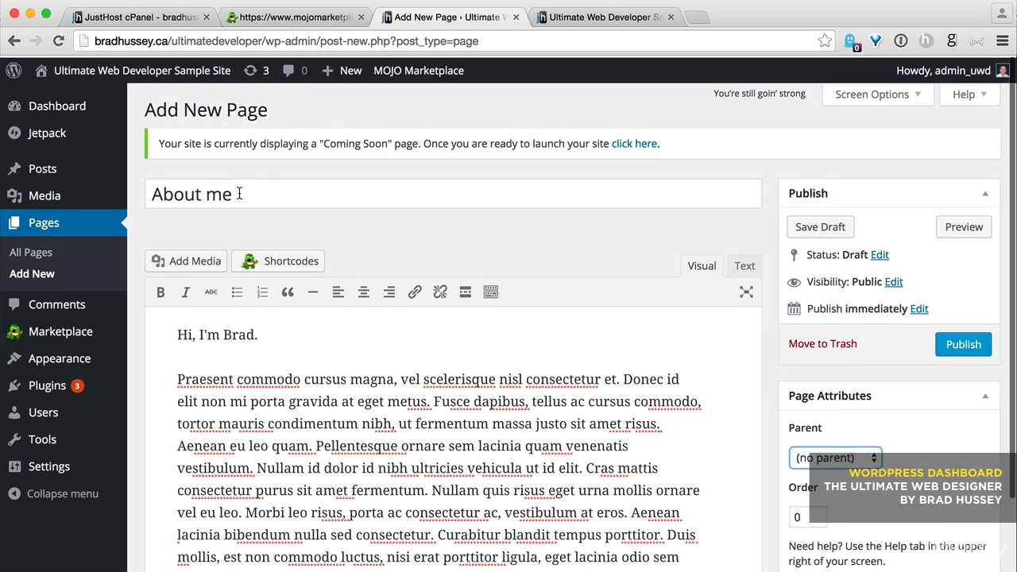
scroll(656, 364, down, 3)
click(826, 350)
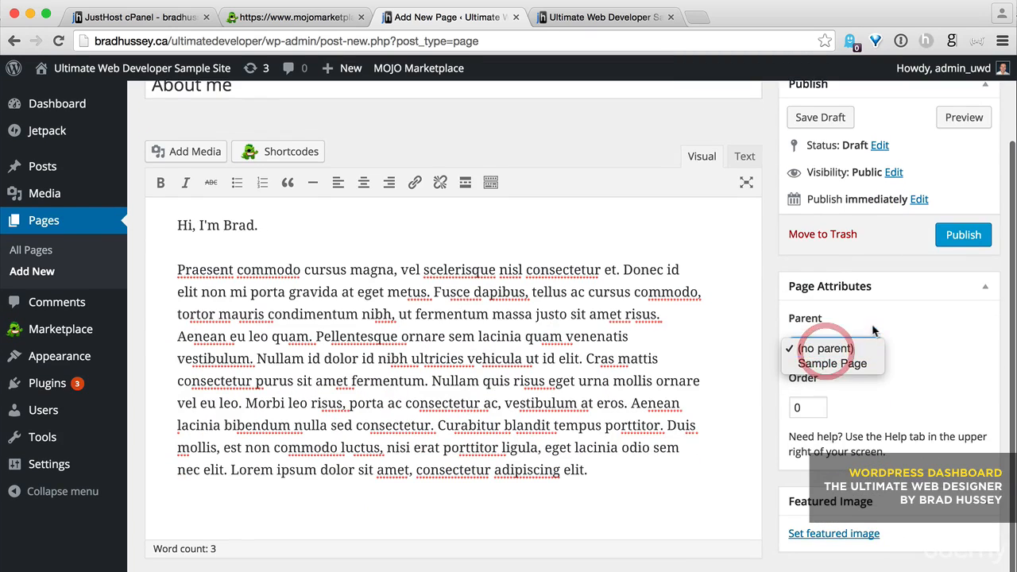
click(964, 347)
scroll(937, 346, down, 1)
scroll(876, 342, up, 3)
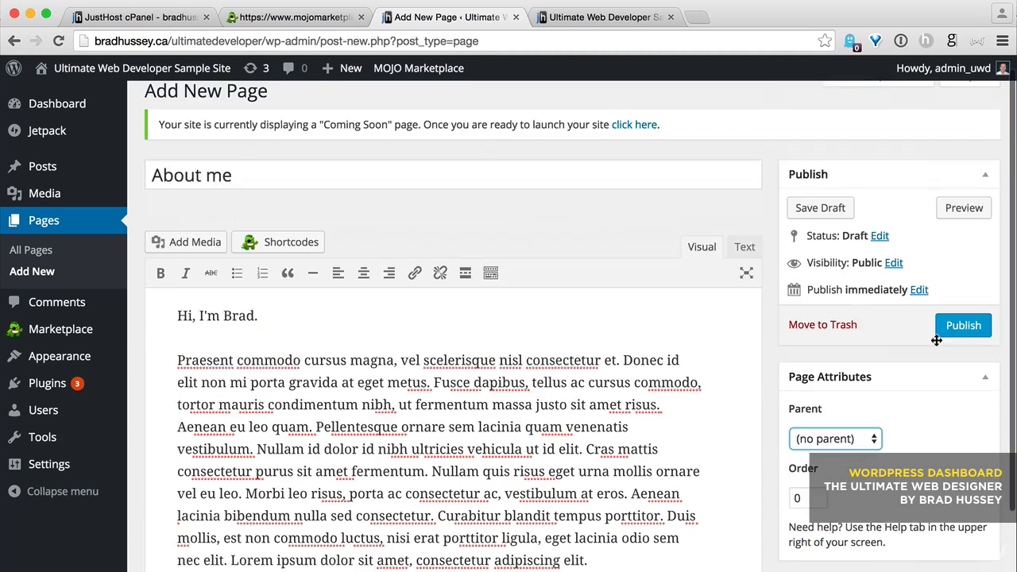
scroll(548, 335, down, 4)
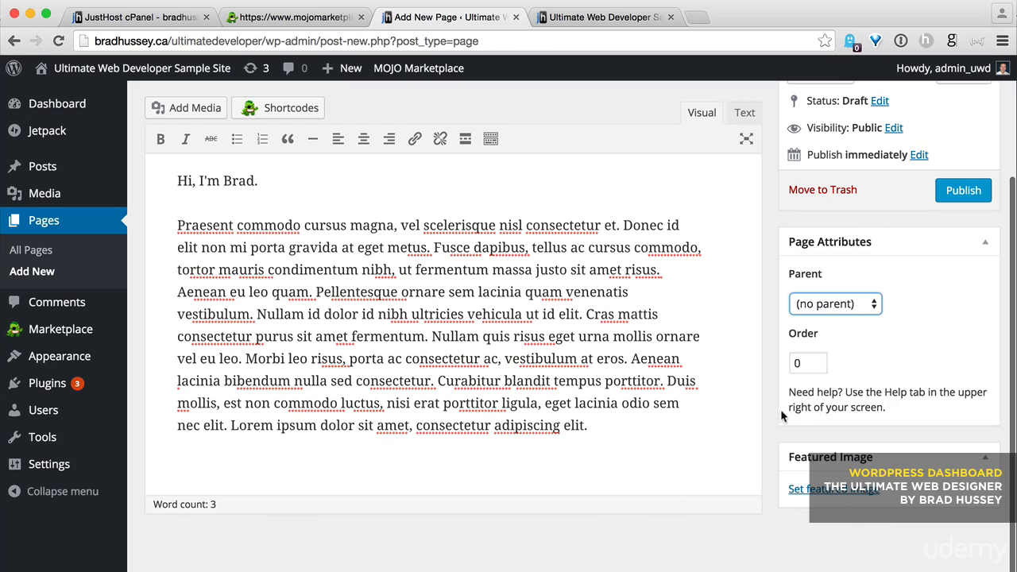
scroll(842, 493, up, 4)
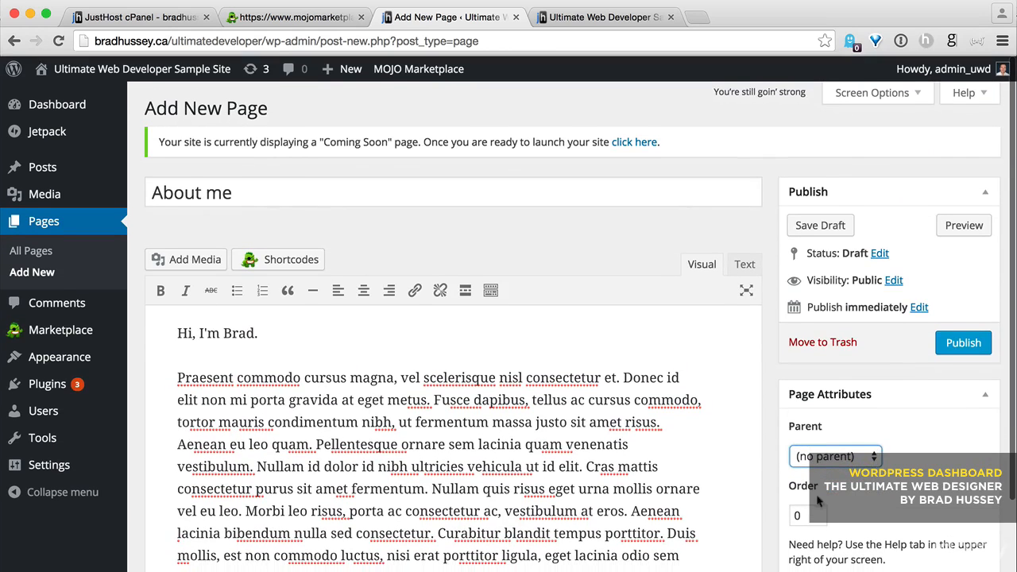
- Check the page content in the Text view, return to the Visual view and publish the page
click(560, 435)
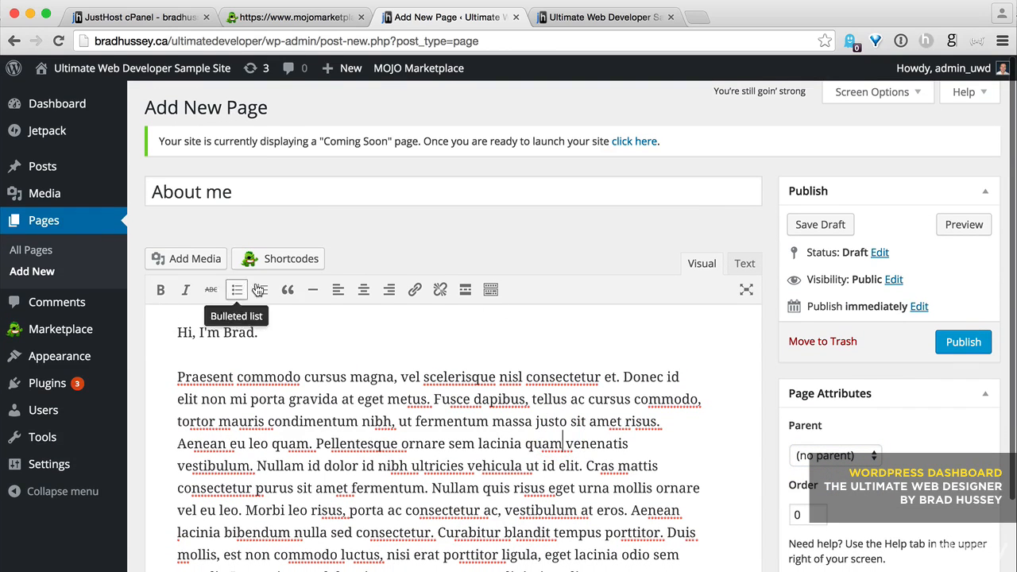
scroll(304, 309, down, 2)
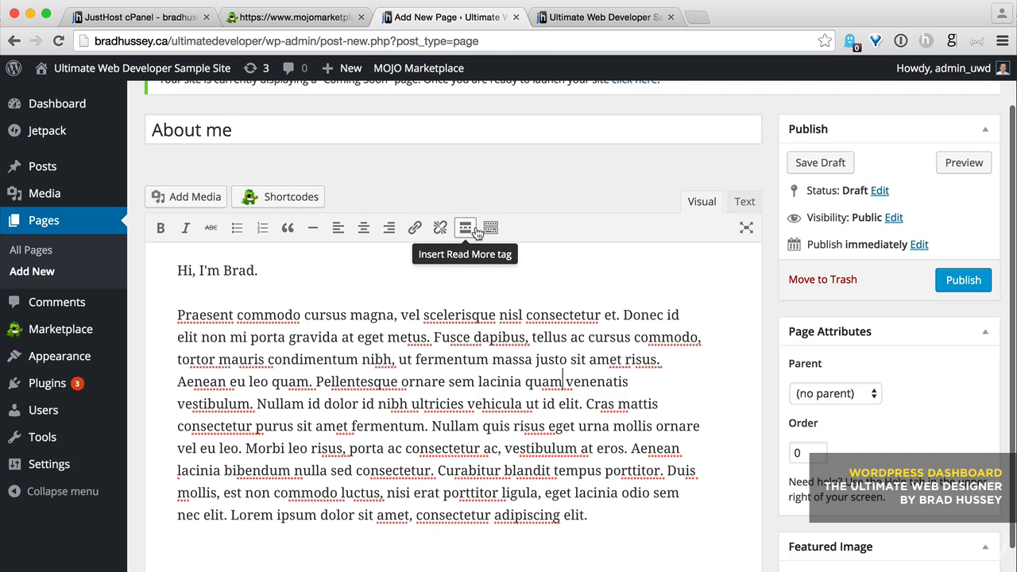
click(744, 202)
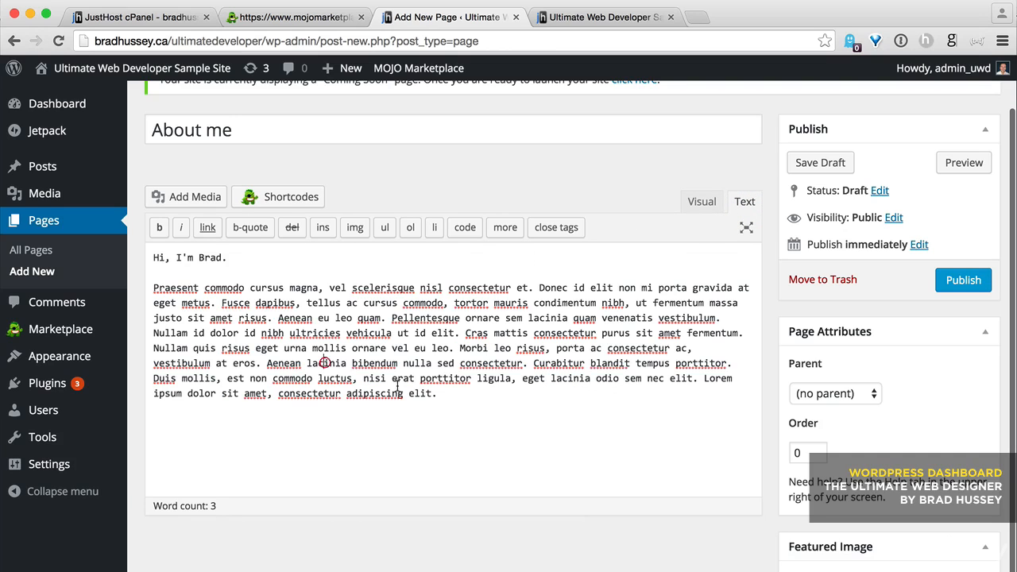
click(707, 208)
click(963, 280)
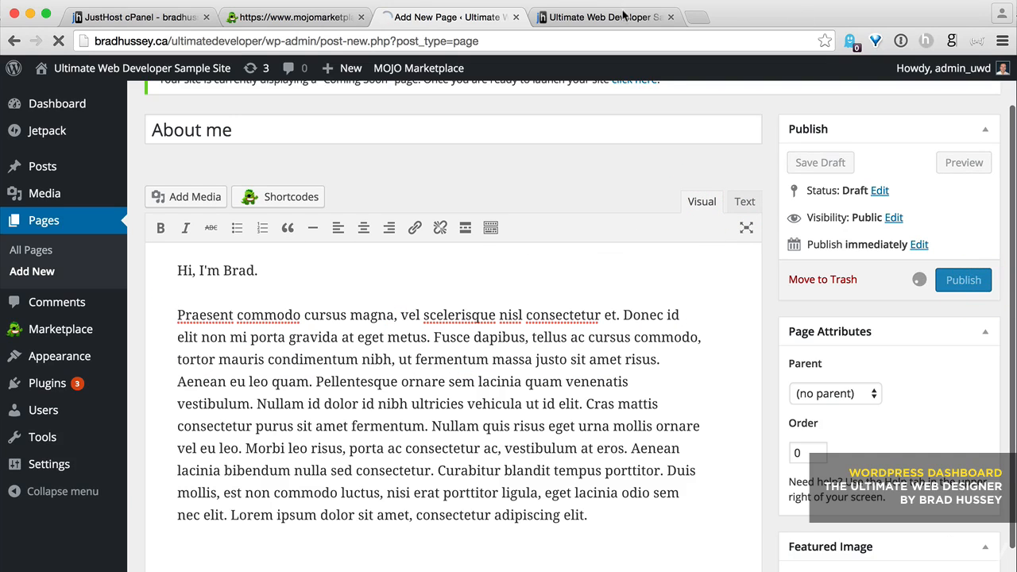
- Reload the site's front end in its tab and check the sidebar for a link to the new page
click(601, 17)
key(super+r)
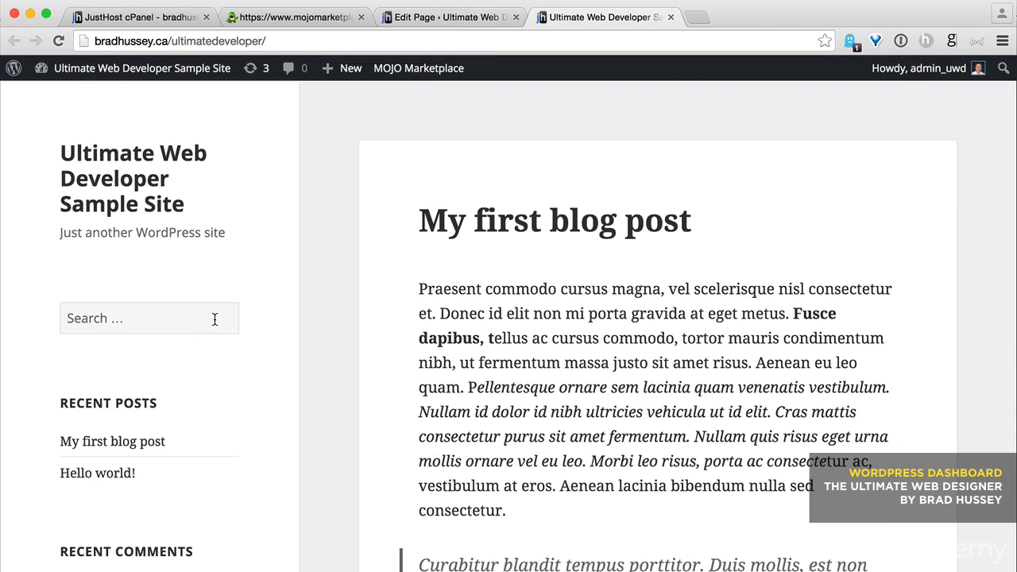
scroll(245, 360, down, 3)
scroll(250, 359, down, 10)
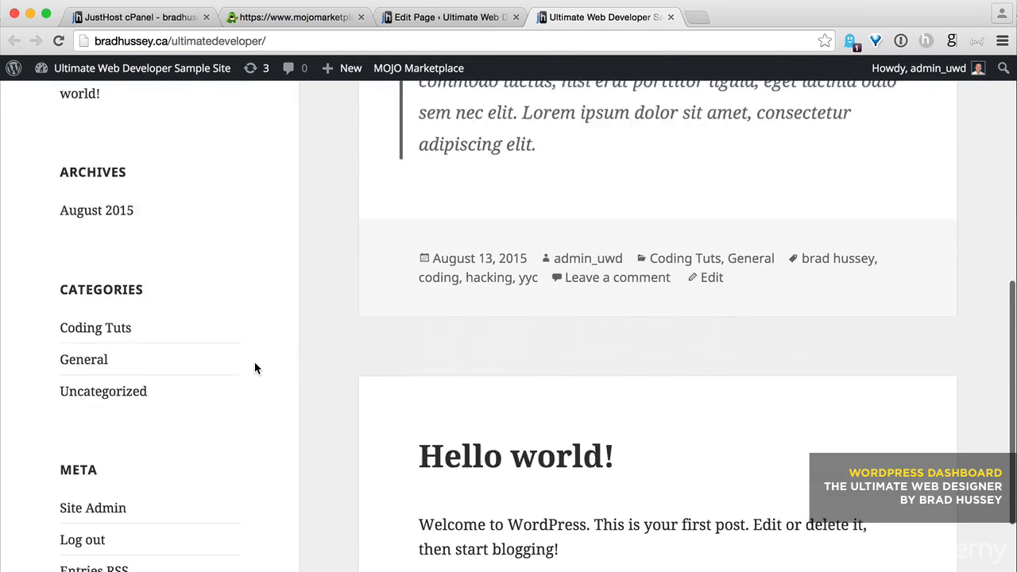
scroll(254, 368, down, 3)
scroll(254, 365, up, 20)
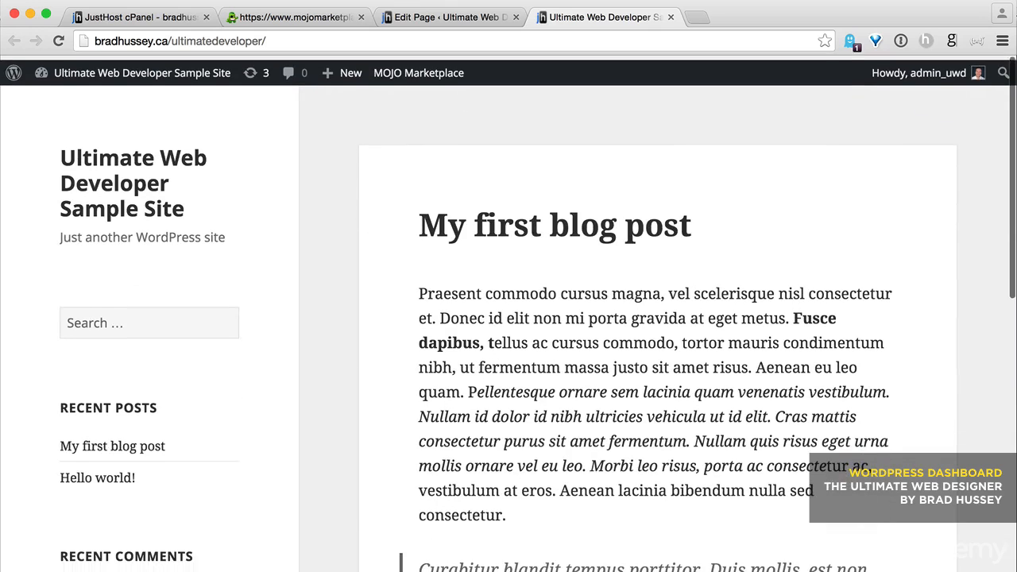
- Return to the admin tab and look over the Marketplace options and the installed themes
click(477, 17)
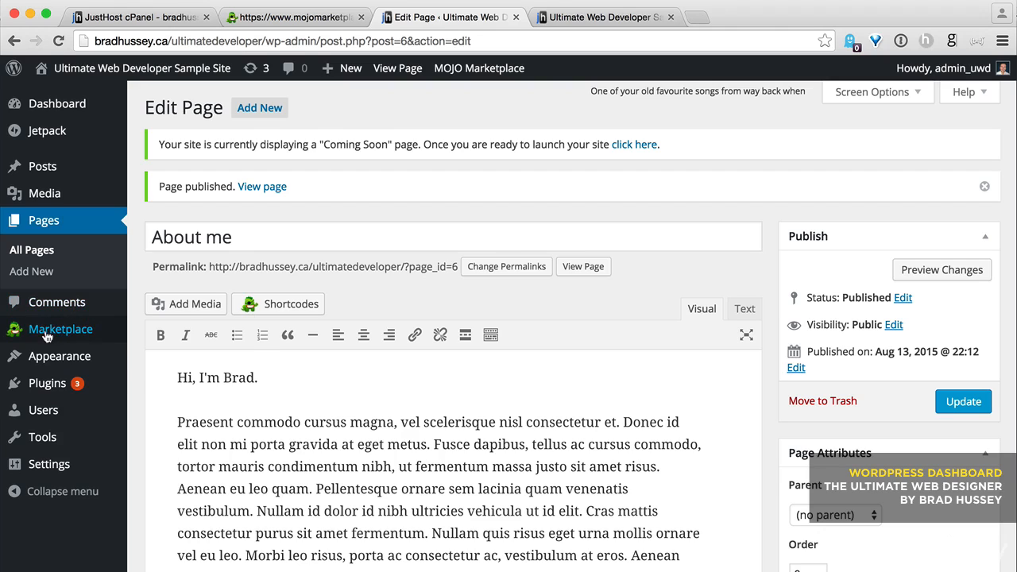
mouse_move(32, 337)
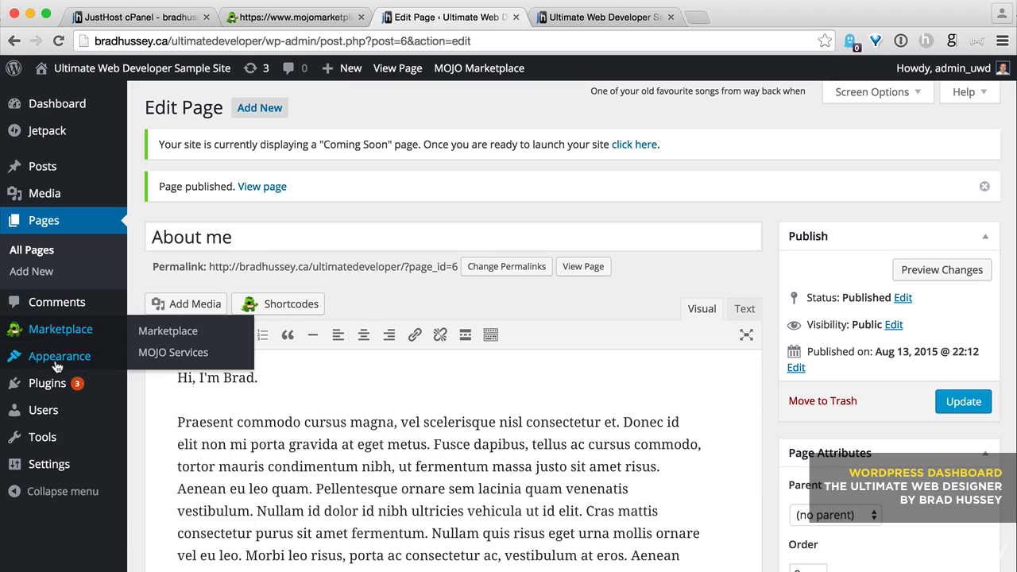
mouse_move(60, 361)
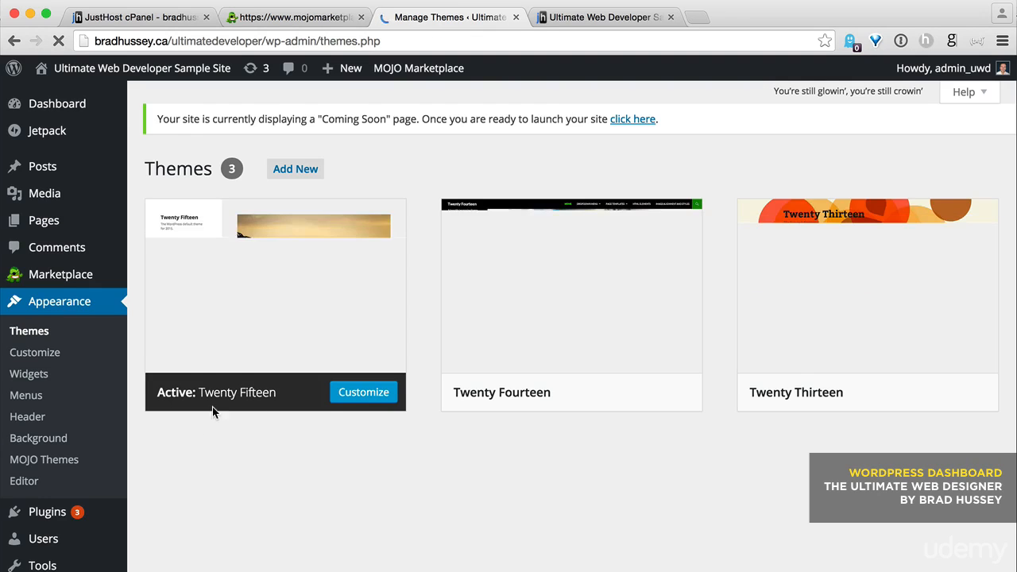
scroll(576, 445, down, 1)
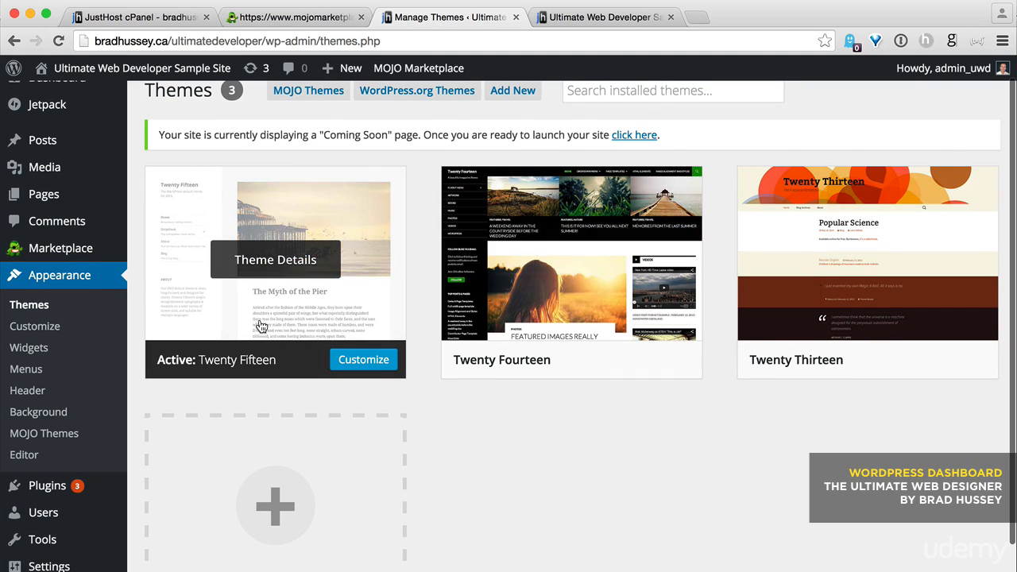
- Create a menu named Header Menu and add Sample Page and About me to it, with Sample Page first
click(35, 370)
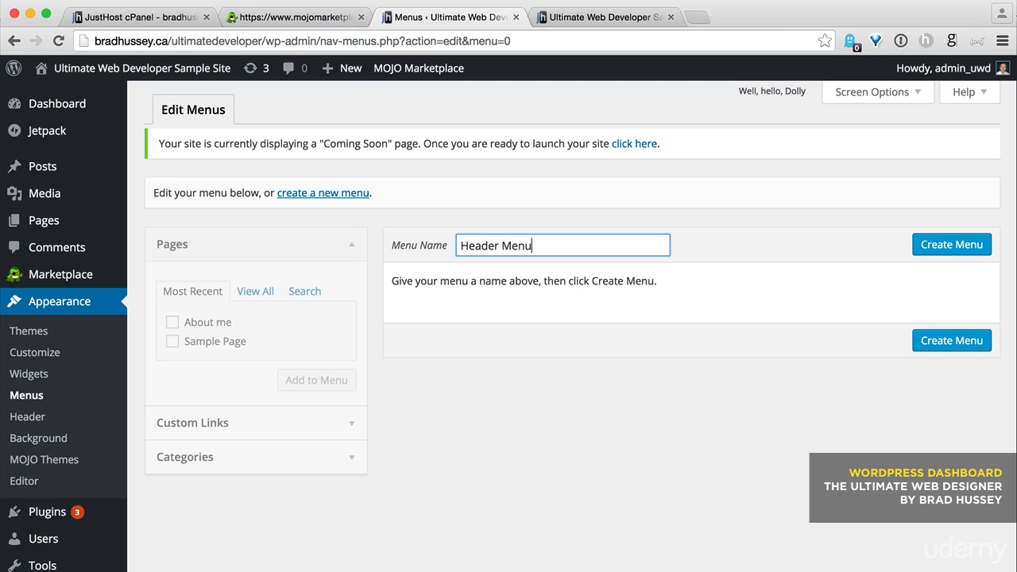
click(968, 244)
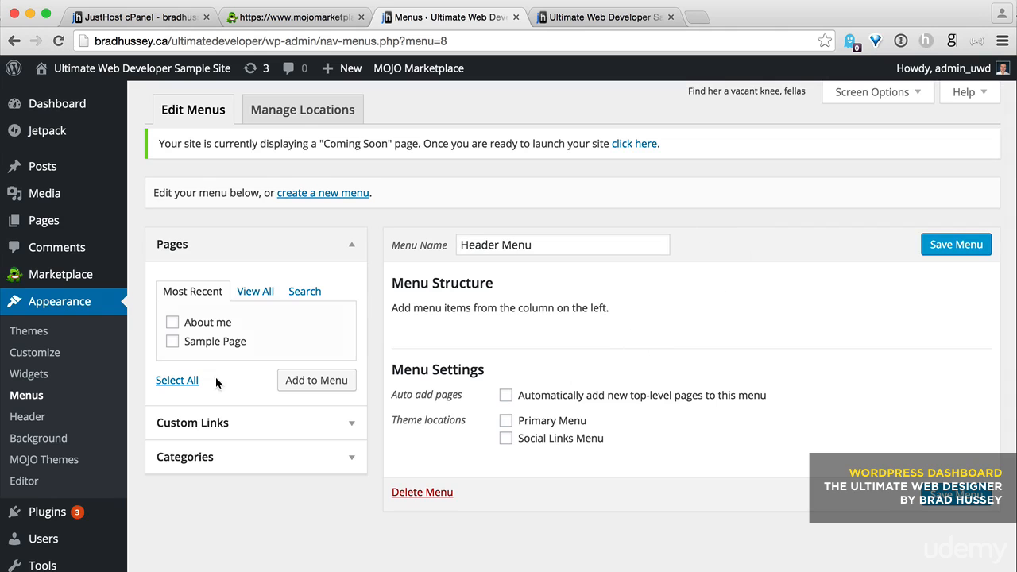
click(216, 341)
click(316, 380)
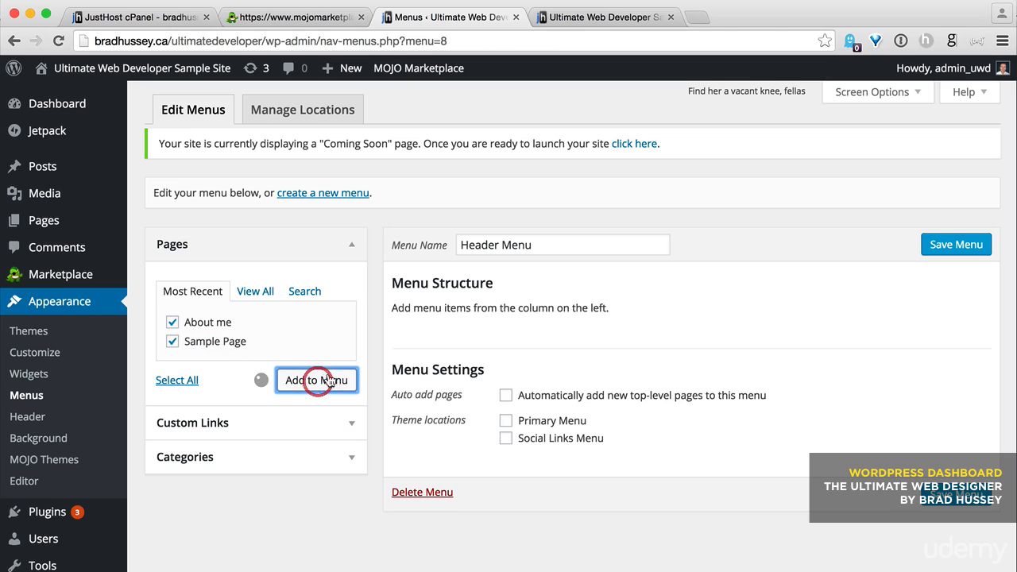
drag(467, 352, 475, 394)
- Set Header Menu to automatically add new top-level pages, assign it to the Primary Menu location and save it
scroll(557, 391, down, 2)
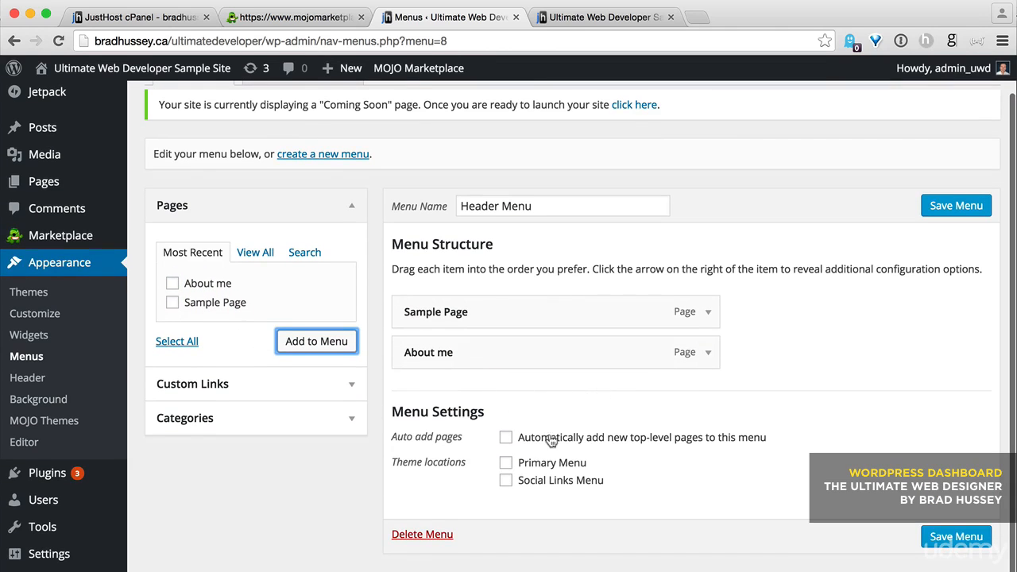
click(506, 437)
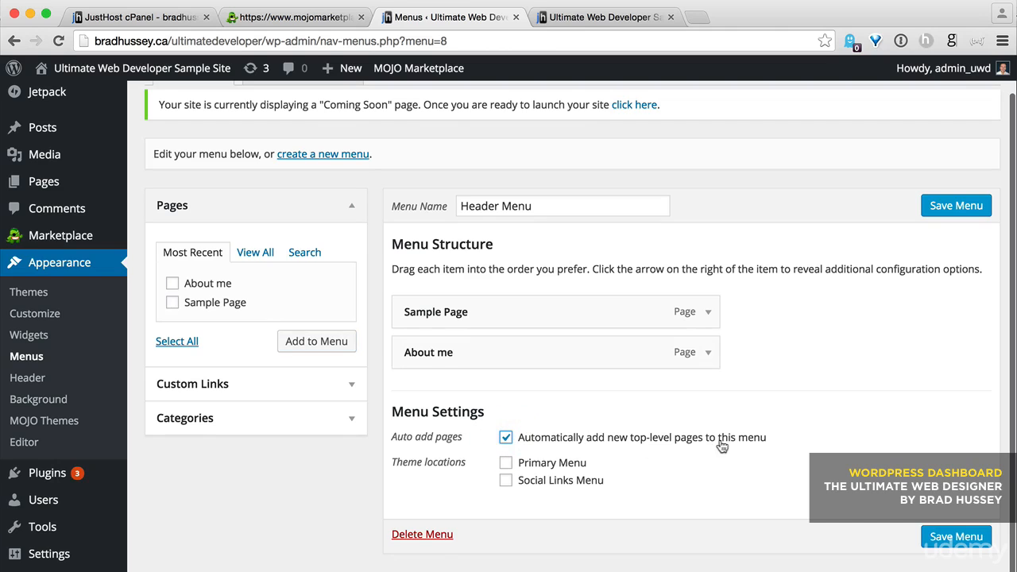
click(539, 468)
click(947, 208)
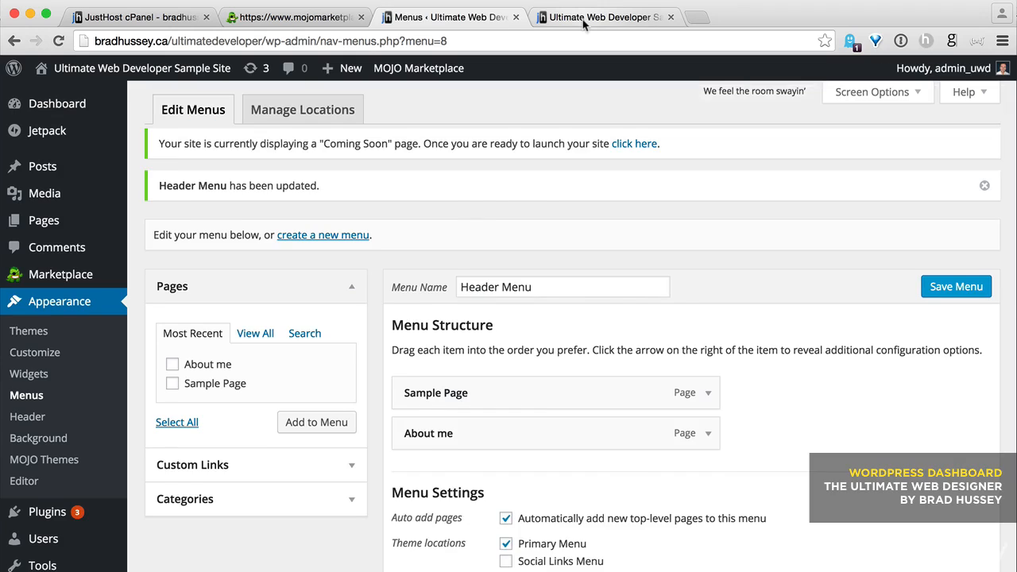
- Reload the site's front end in its tab and view the About me page through the new navigation menu
click(584, 17)
key(super+r)
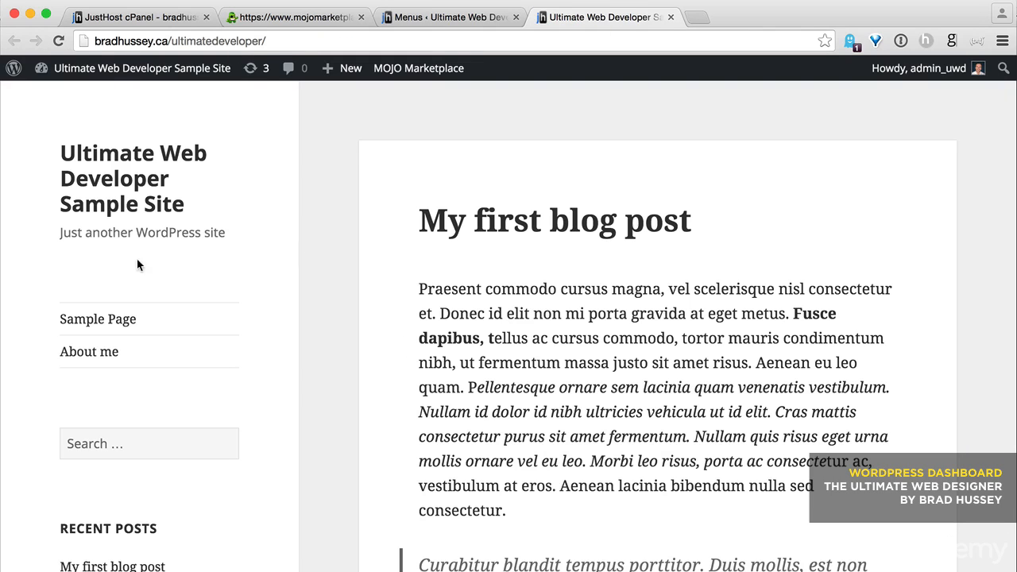
click(99, 351)
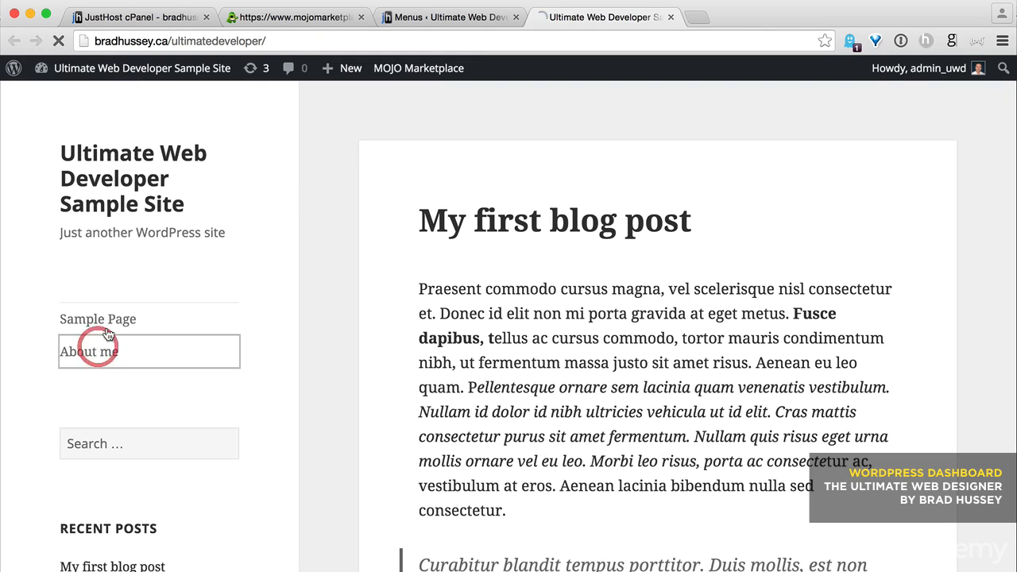
scroll(662, 313, down, 5)
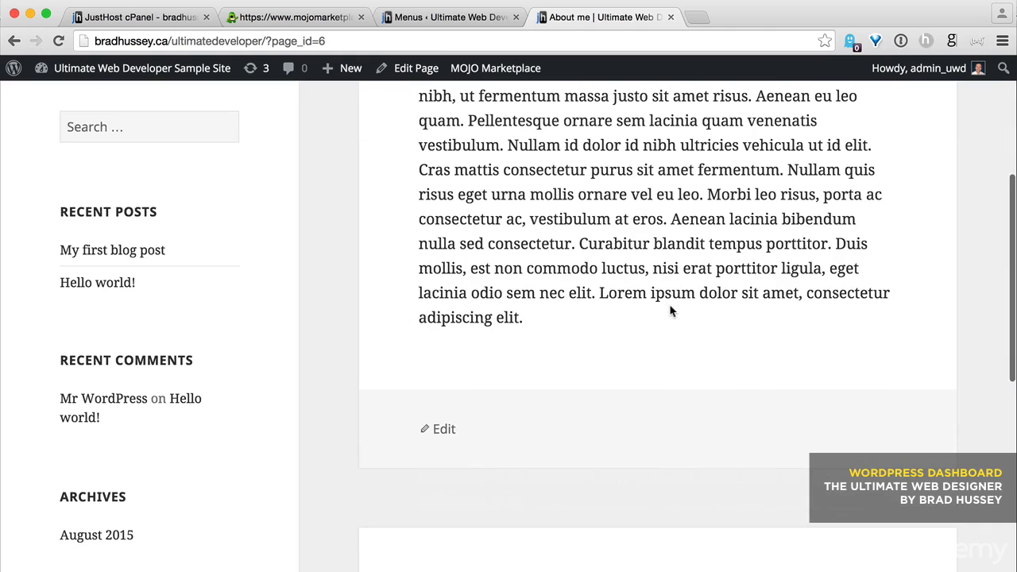
scroll(667, 311, up, 5)
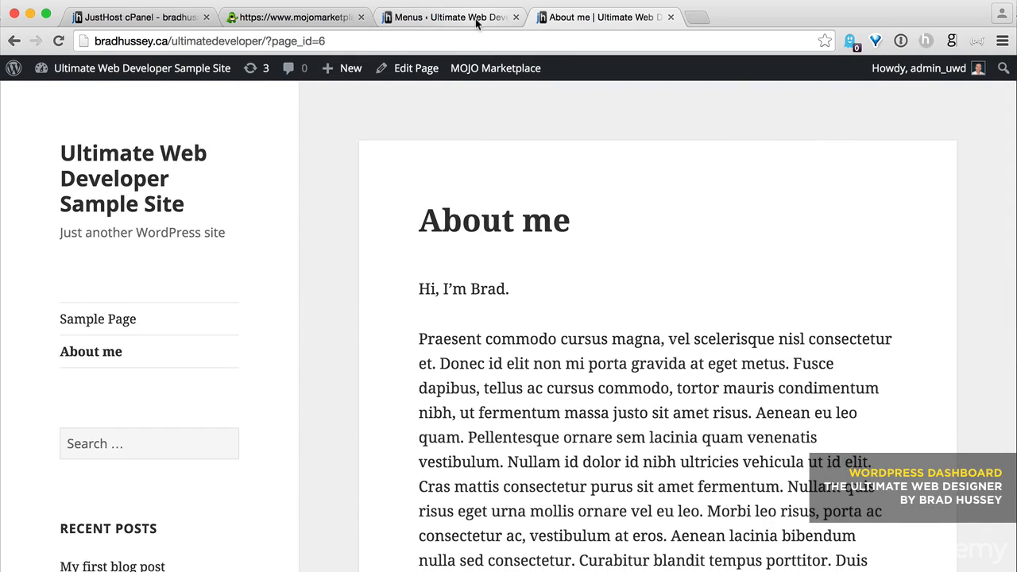
- Return to the admin tab and view the Header Image and Background Image settings in the theme customizer
click(478, 19)
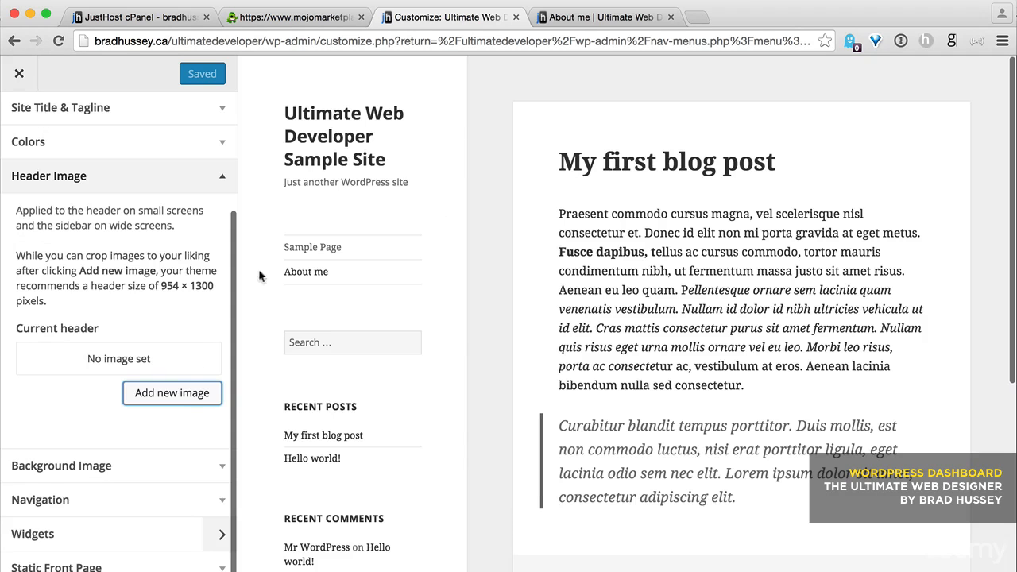
click(194, 467)
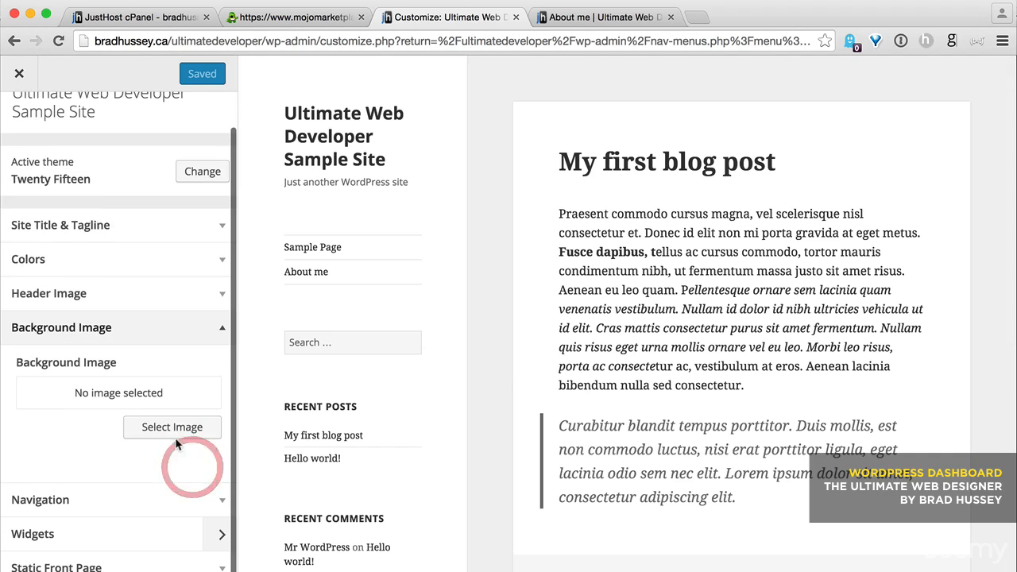
- View the menu location settings under Navigation in the theme customizer
click(191, 496)
scroll(136, 302, down, 2)
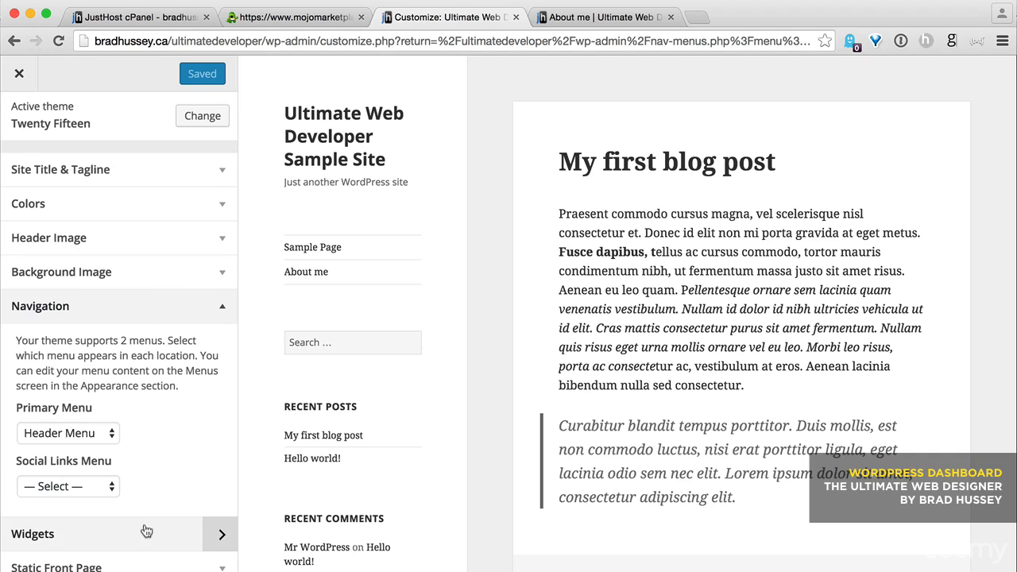
- In the customizer's sidebar Widget Area, move Search below Recent Posts and remove the Recent Comments widget
click(178, 533)
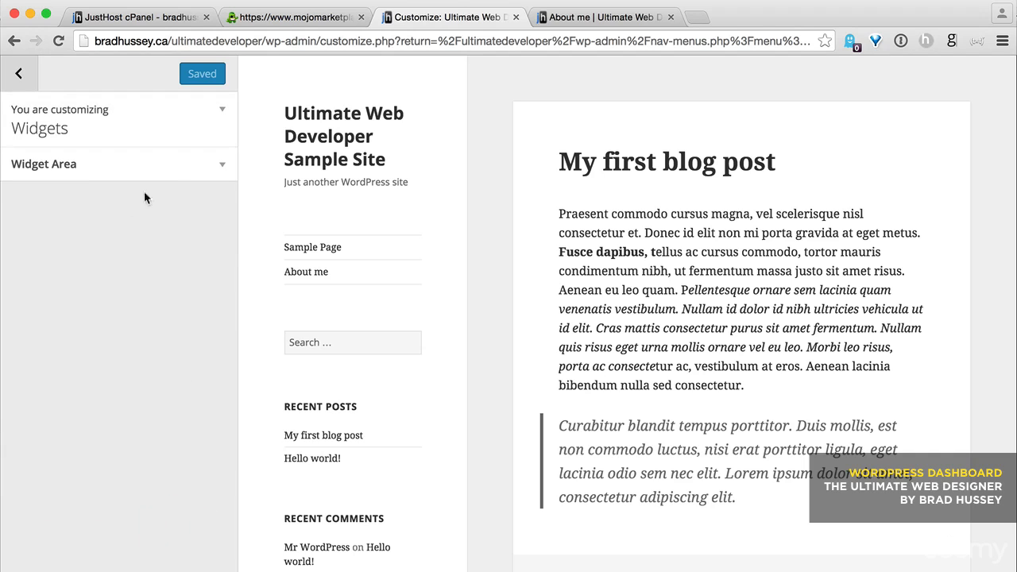
click(189, 164)
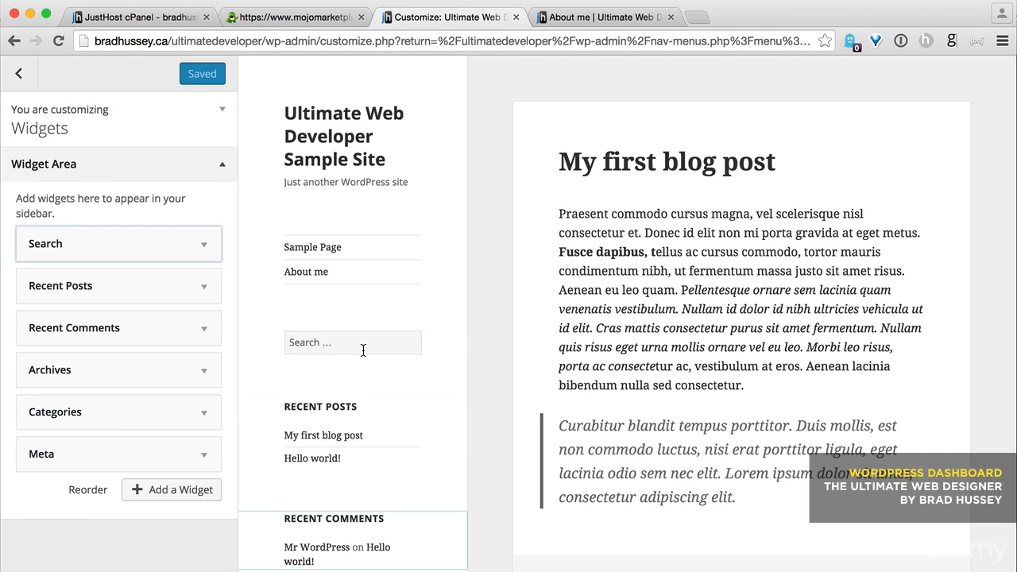
drag(172, 244, 172, 286)
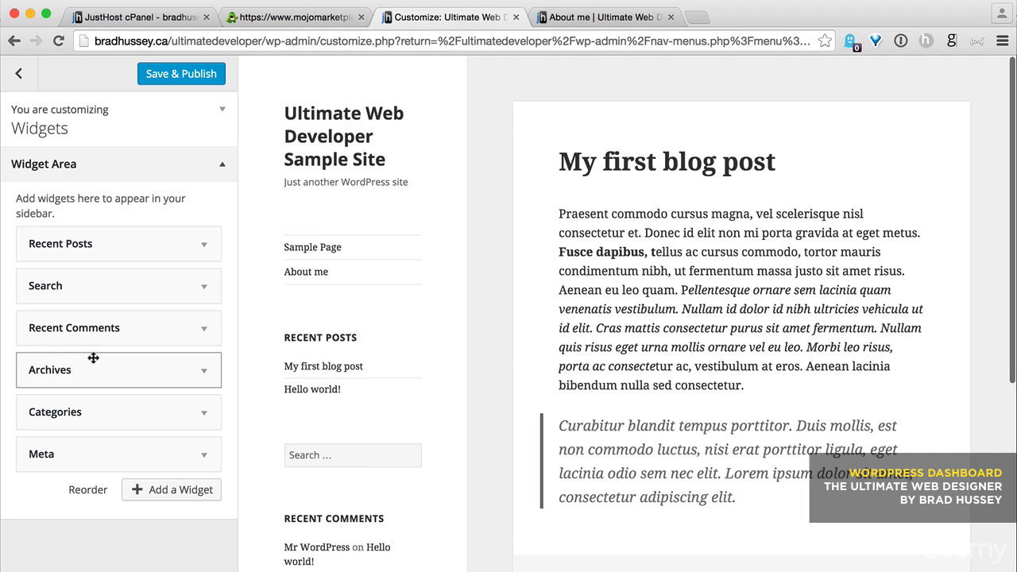
click(204, 328)
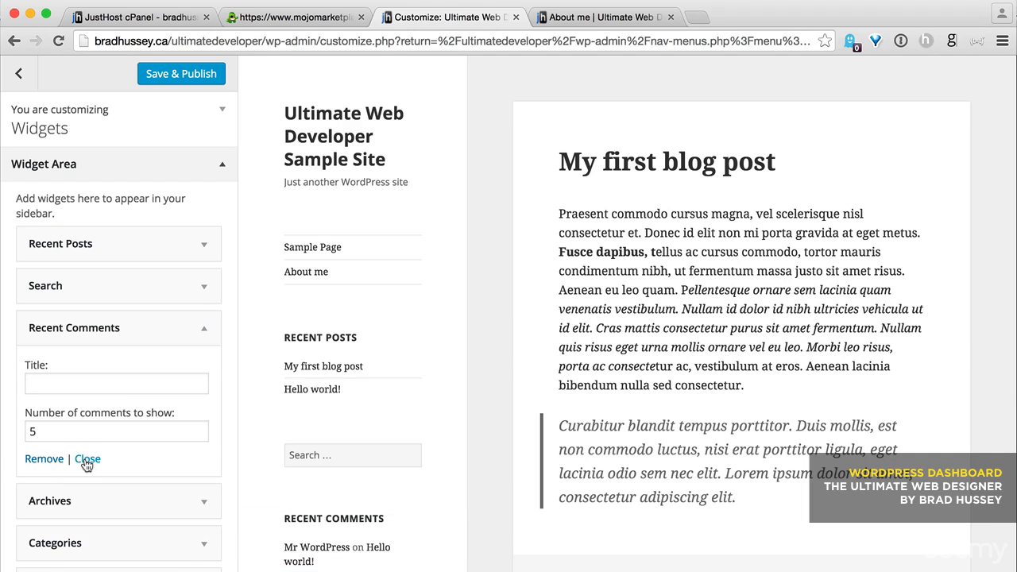
click(38, 460)
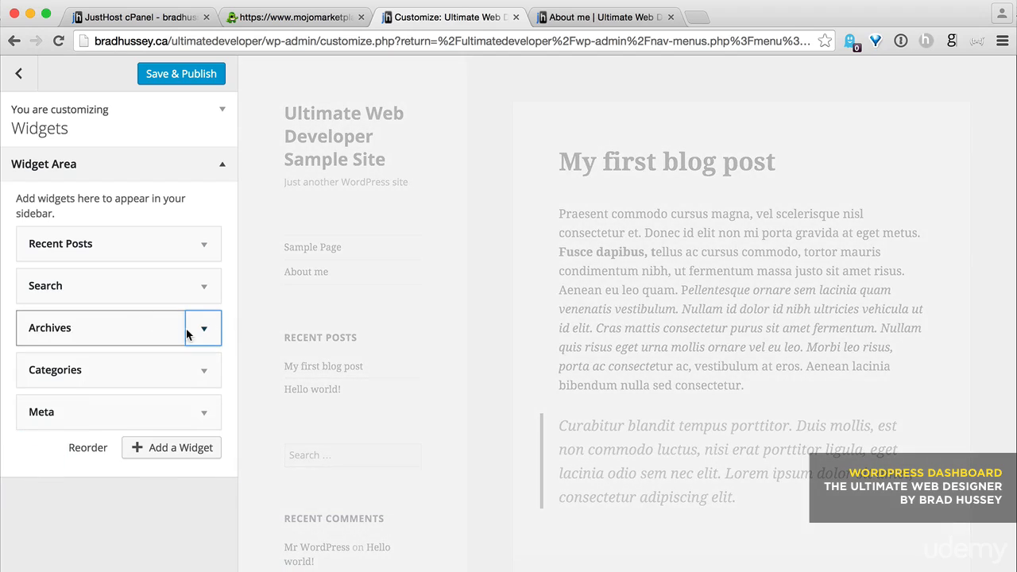
- Add a Tag Cloud widget to the sidebar, check it in the preview, and save and publish the widget changes
click(184, 448)
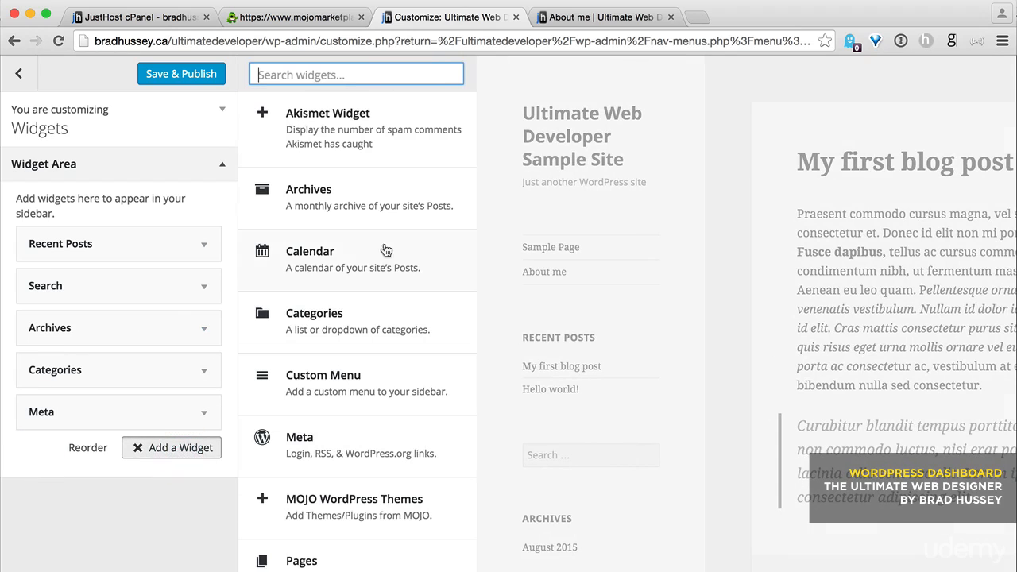
scroll(352, 141, down, 5)
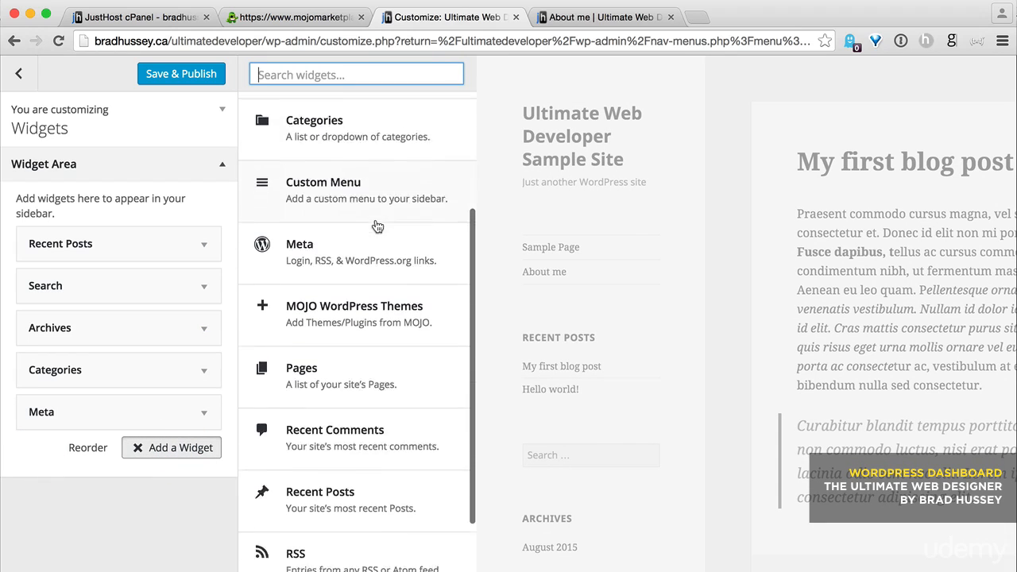
scroll(405, 325, down, 2)
scroll(413, 492, down, 1)
click(403, 531)
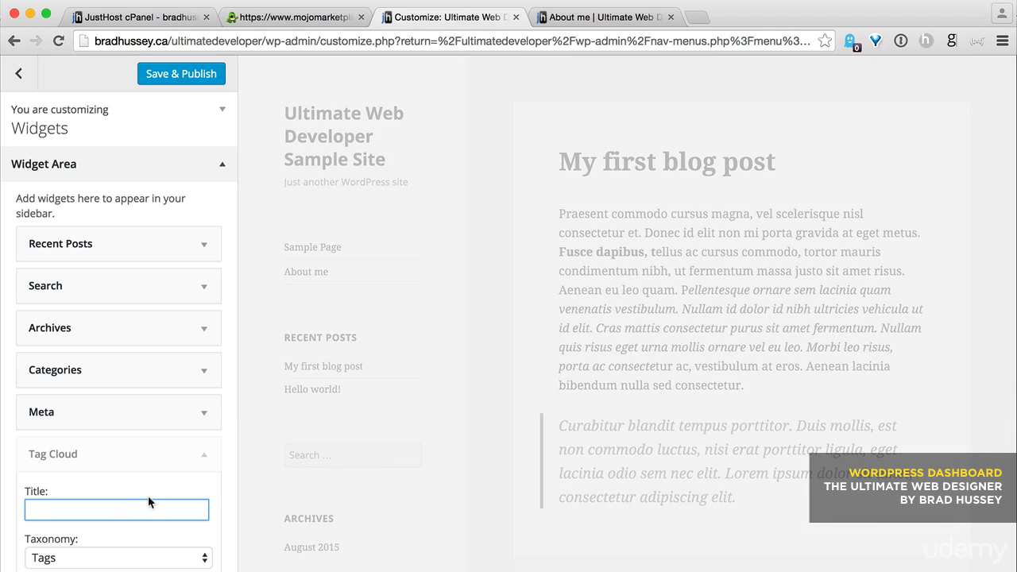
scroll(349, 498, down, 8)
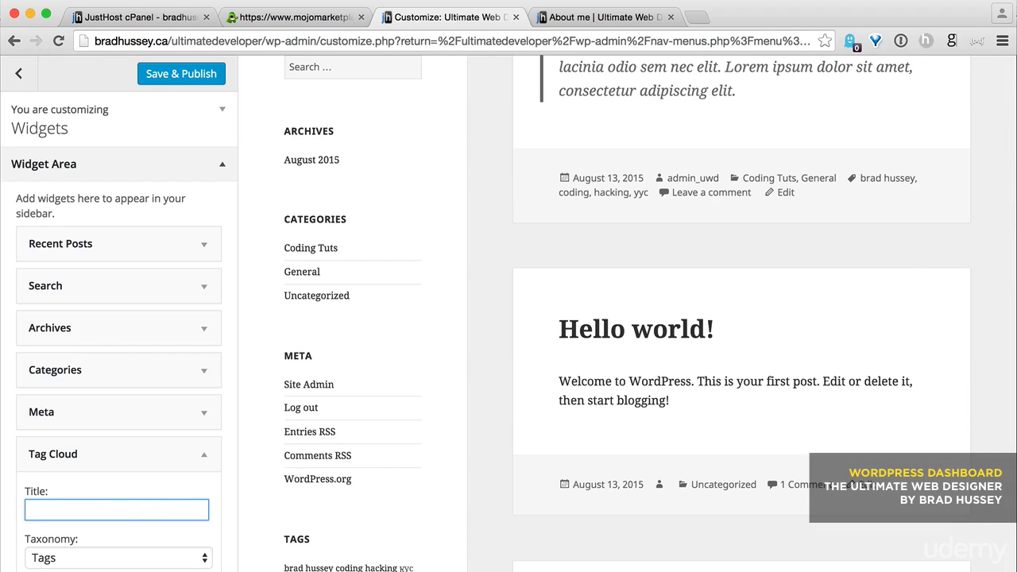
click(163, 76)
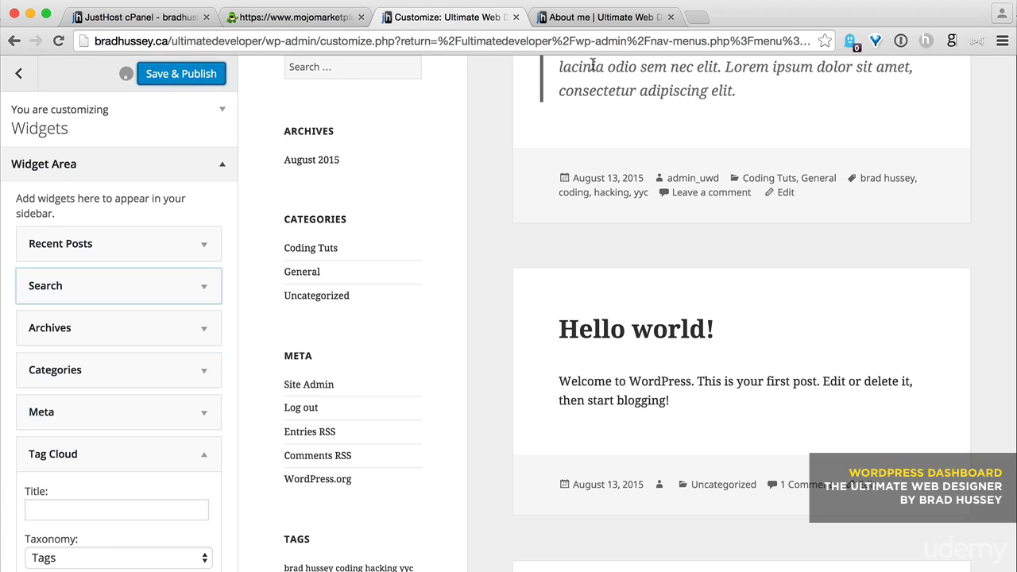
- Return to the main customizer sections and change the site tagline to "Hacking & Stuff!"
click(21, 76)
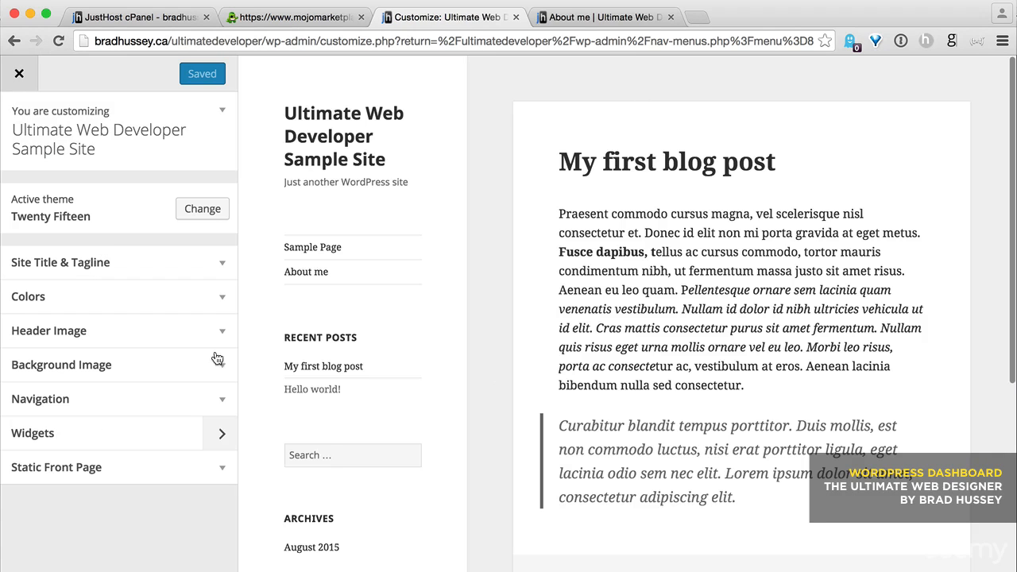
click(219, 263)
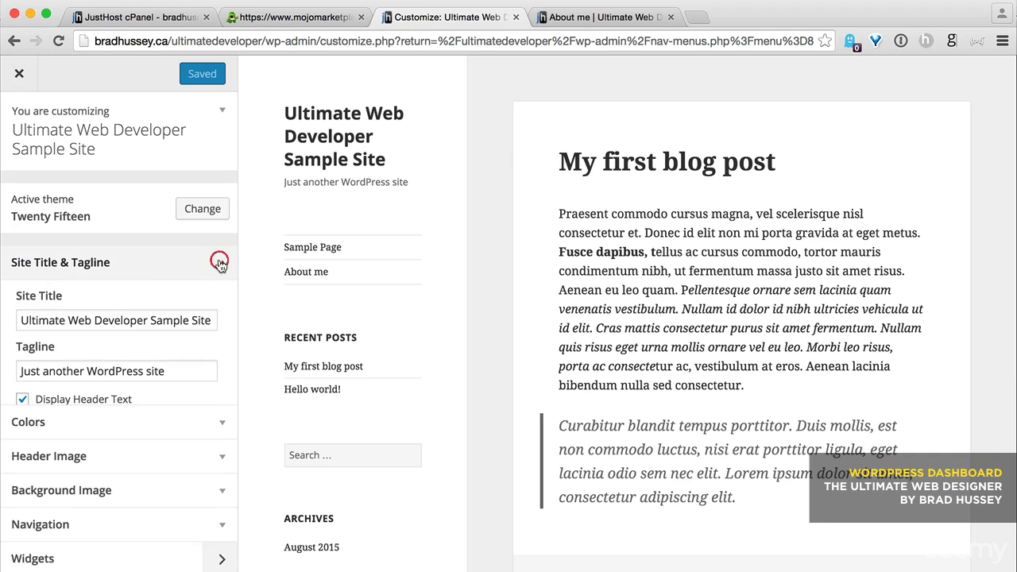
triple_click(190, 374)
text(Hacking & Stuff!)
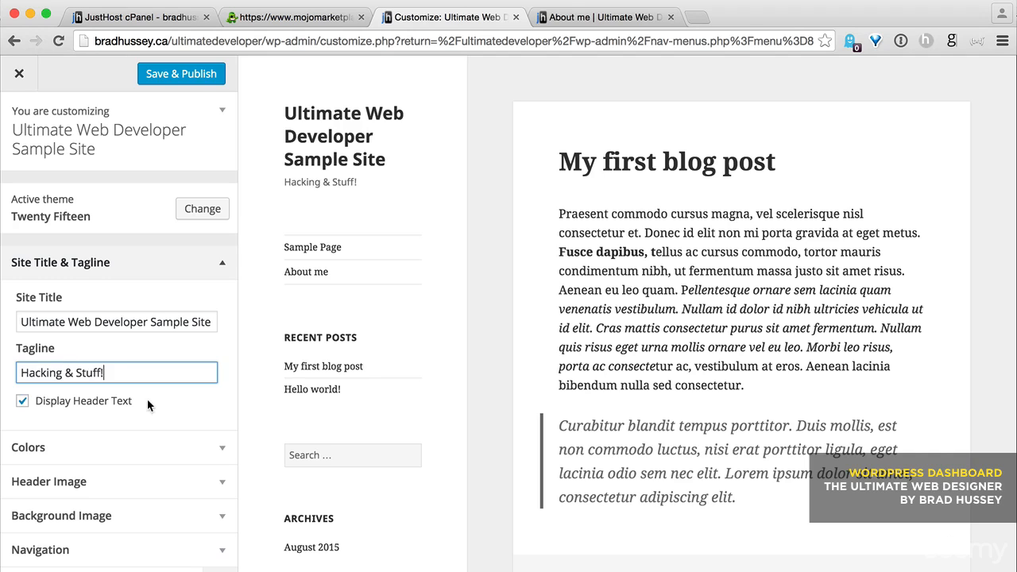
- Try the Yellow, Pink, Purple and Dark base color schemes, and settle on Blue
scroll(88, 421, down, 2)
click(115, 398)
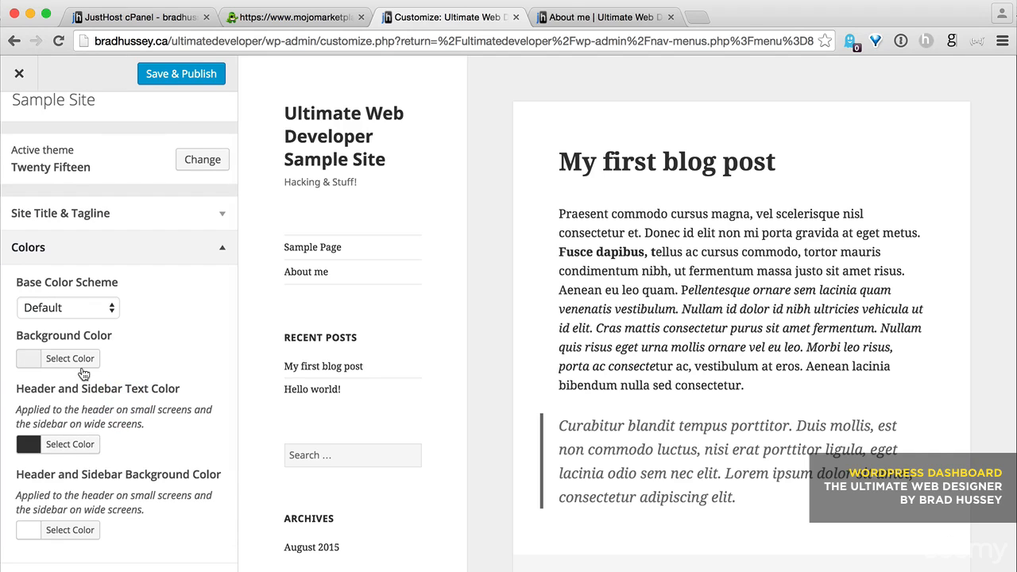
click(83, 310)
click(82, 338)
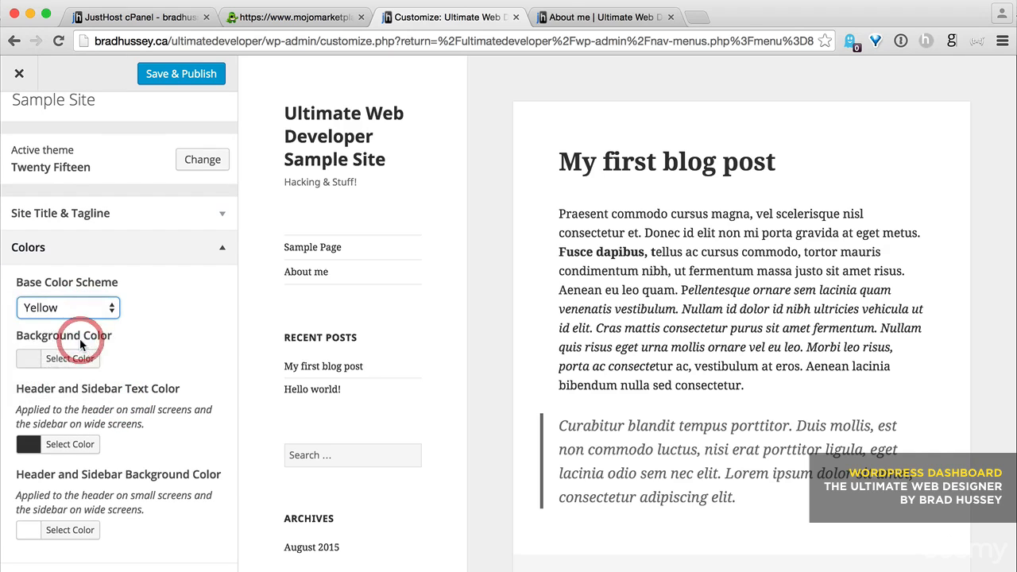
click(81, 308)
click(85, 324)
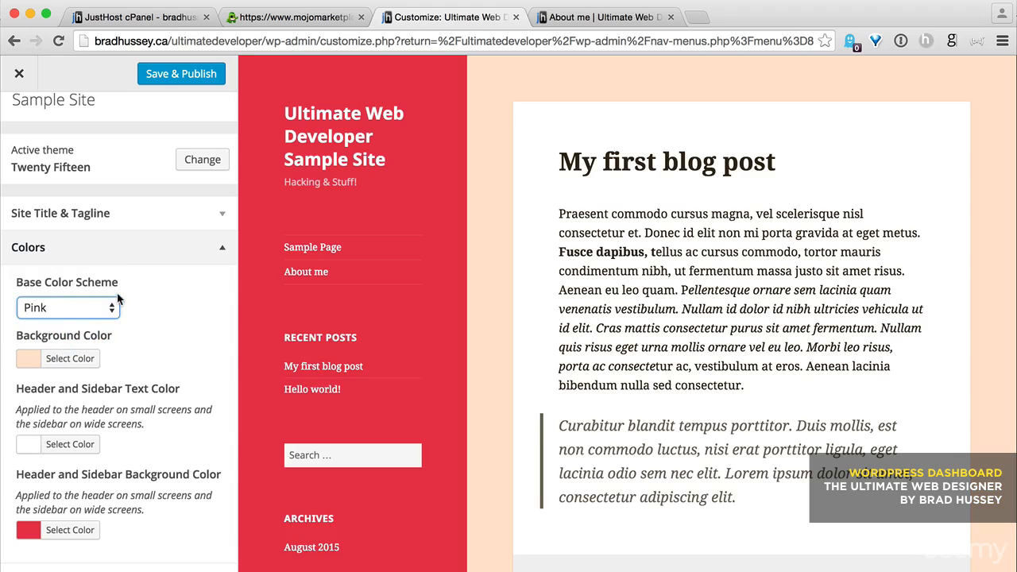
click(100, 303)
click(91, 322)
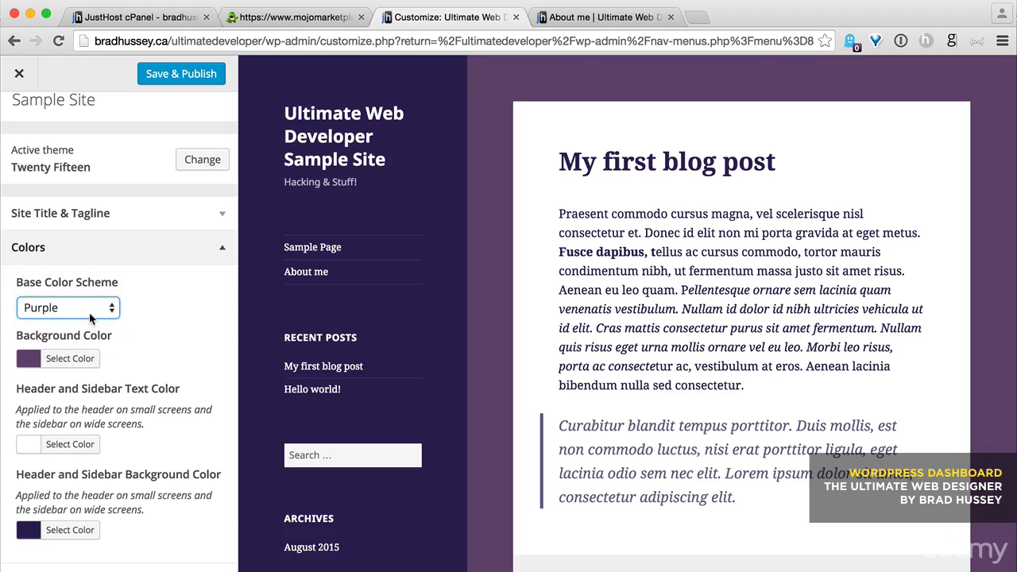
click(88, 308)
click(69, 262)
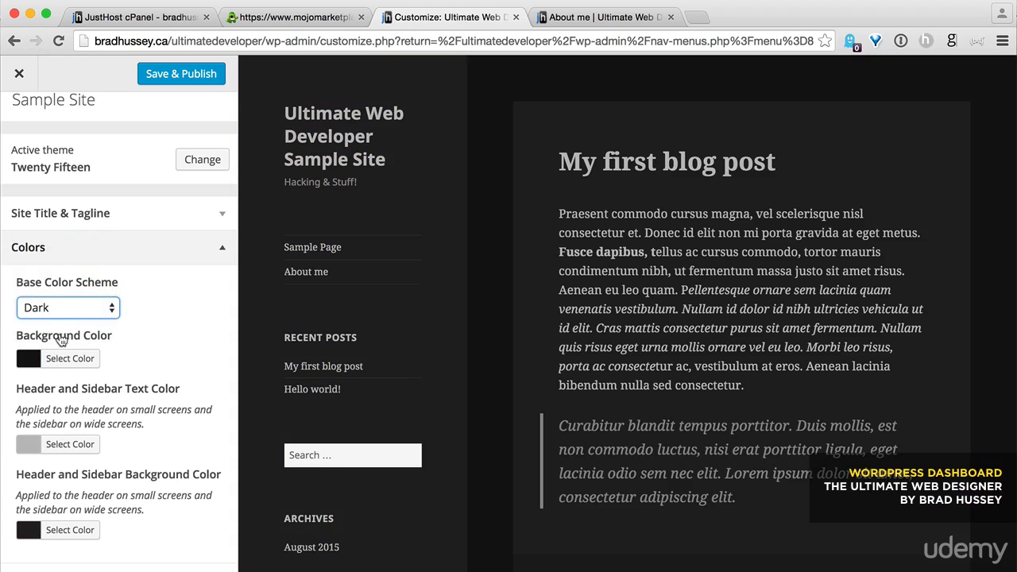
click(62, 306)
click(53, 367)
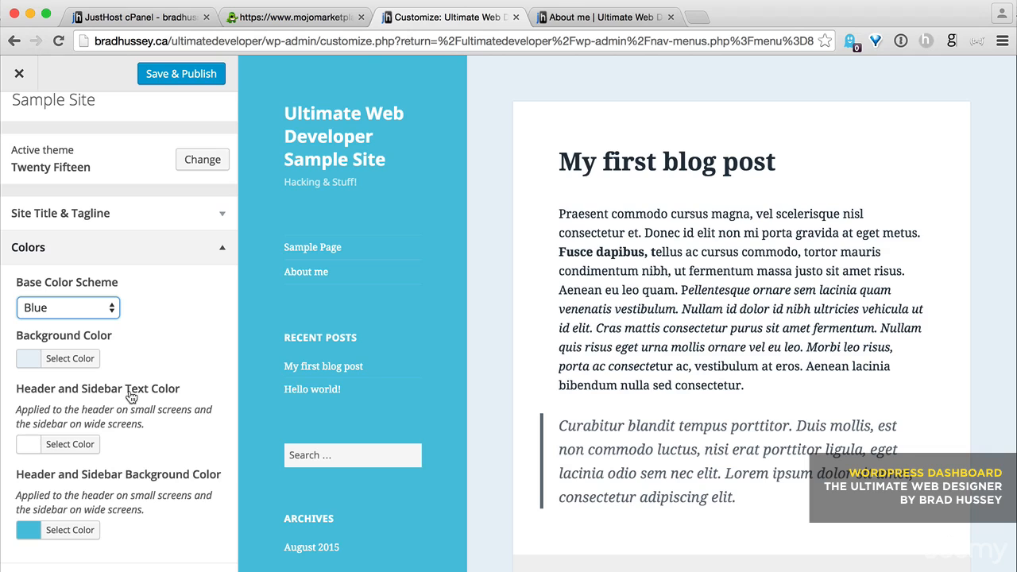
- Look over the Header Image and Background Image settings, and publish the customizer changes before closing the customizer
scroll(120, 429, down, 3)
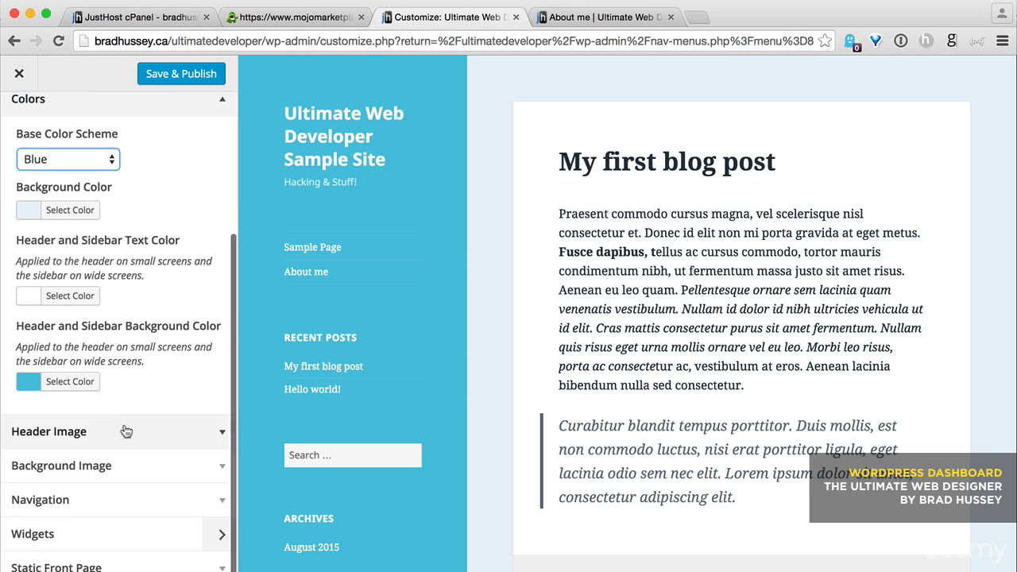
click(125, 429)
click(123, 469)
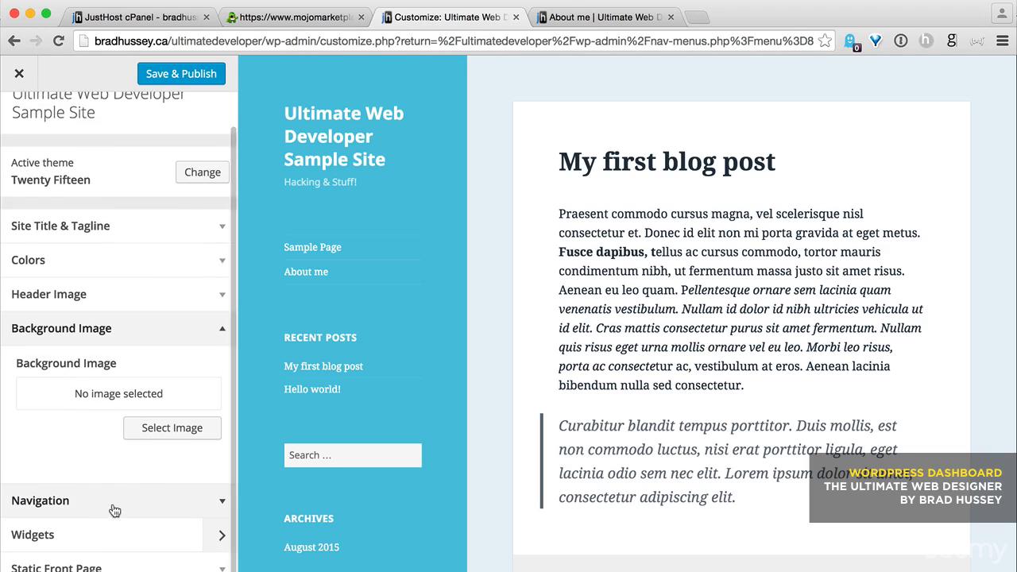
click(170, 75)
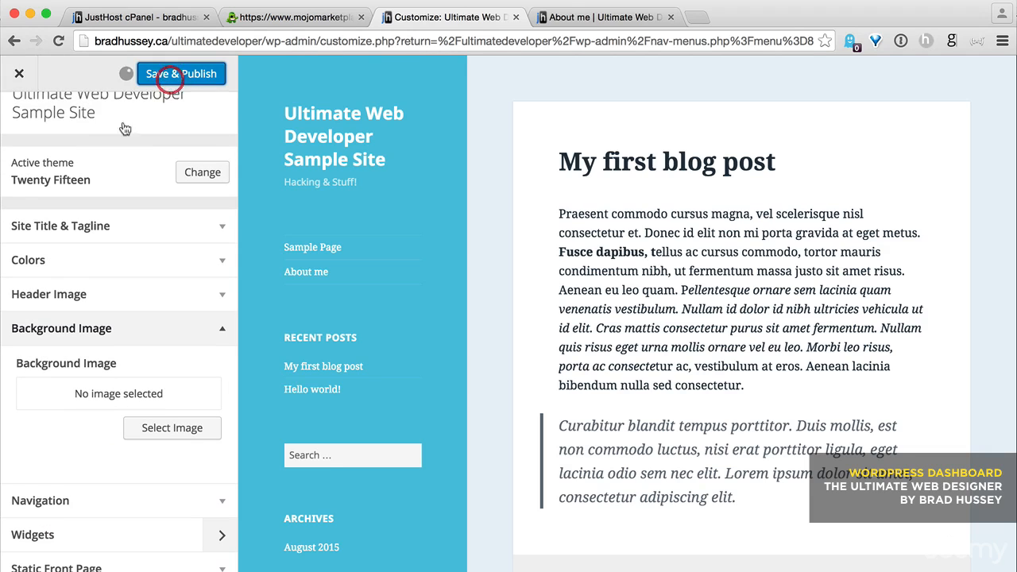
click(22, 76)
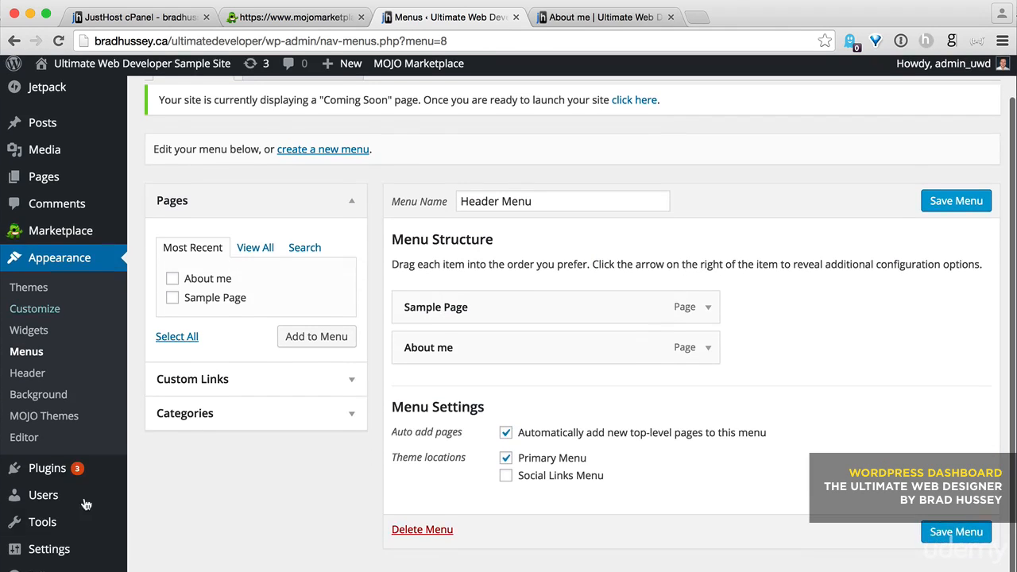
- Open the installed plugins list and look through the plugins and their available updates
click(62, 474)
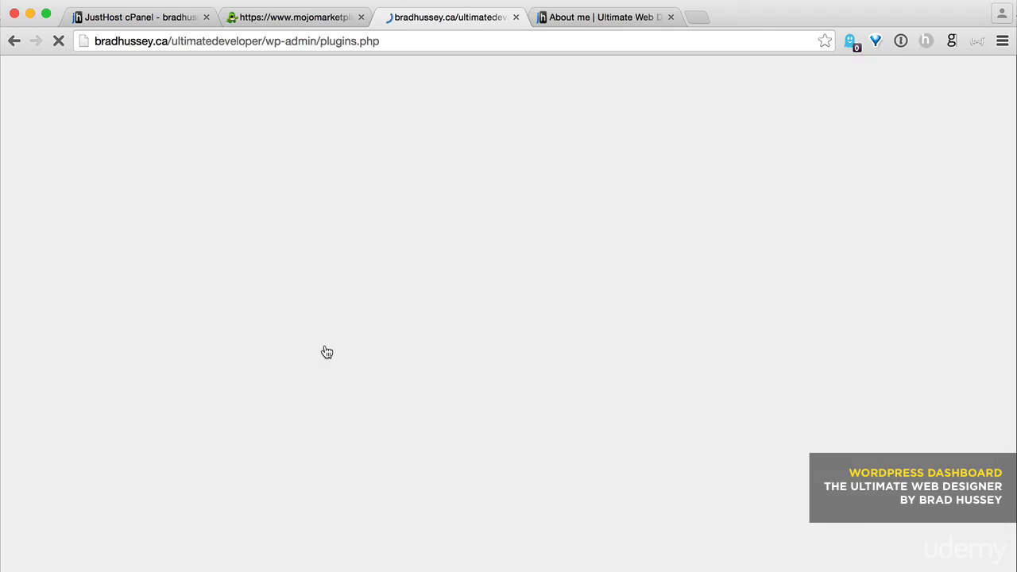
scroll(334, 346, down, 2)
scroll(400, 355, down, 7)
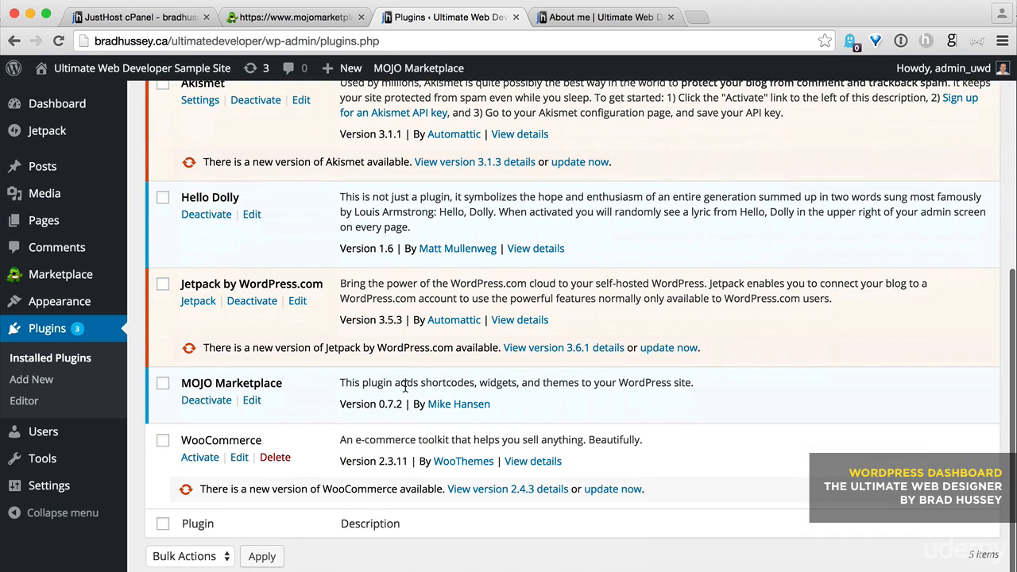
scroll(405, 386, up, 4)
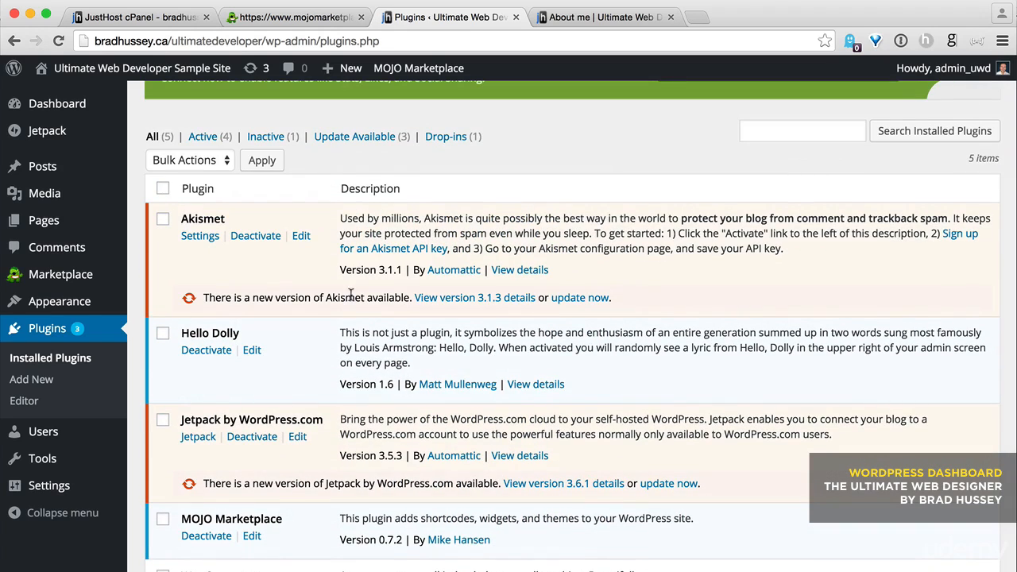
scroll(387, 363, up, 6)
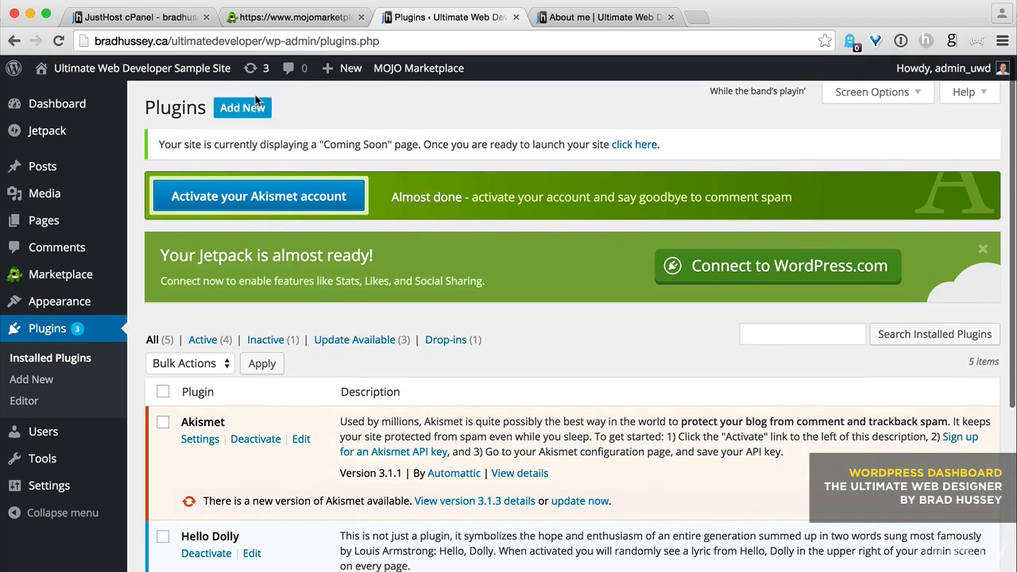
- Open the Add New User form from the Users screen, view the role options and enable sending the password by email
click(64, 435)
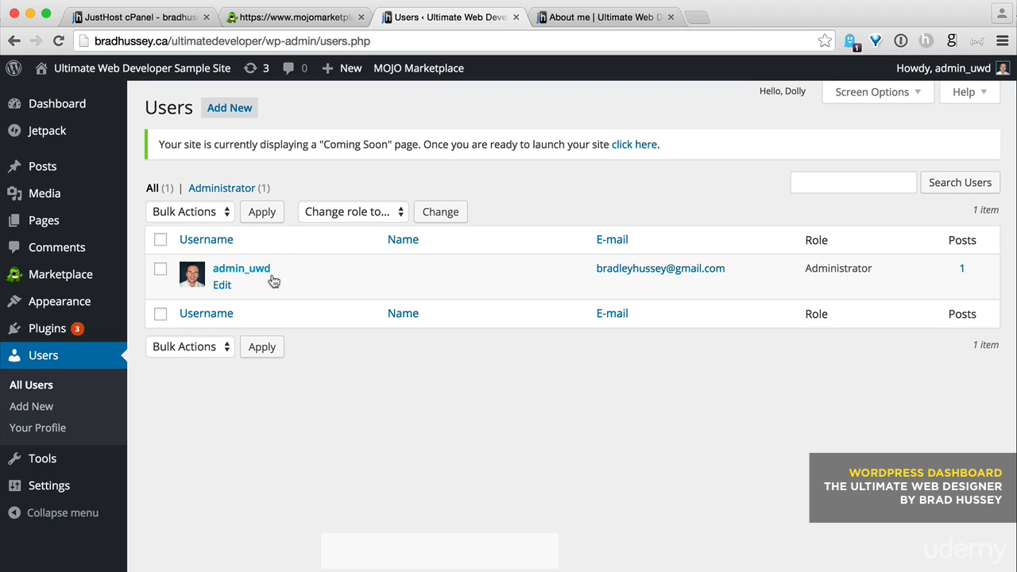
click(228, 107)
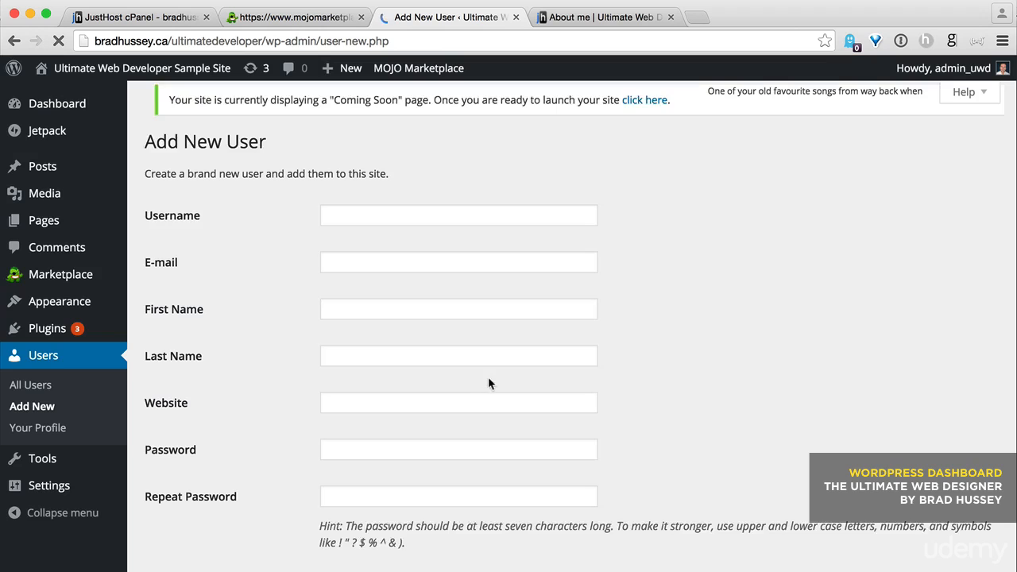
scroll(338, 227, down, 5)
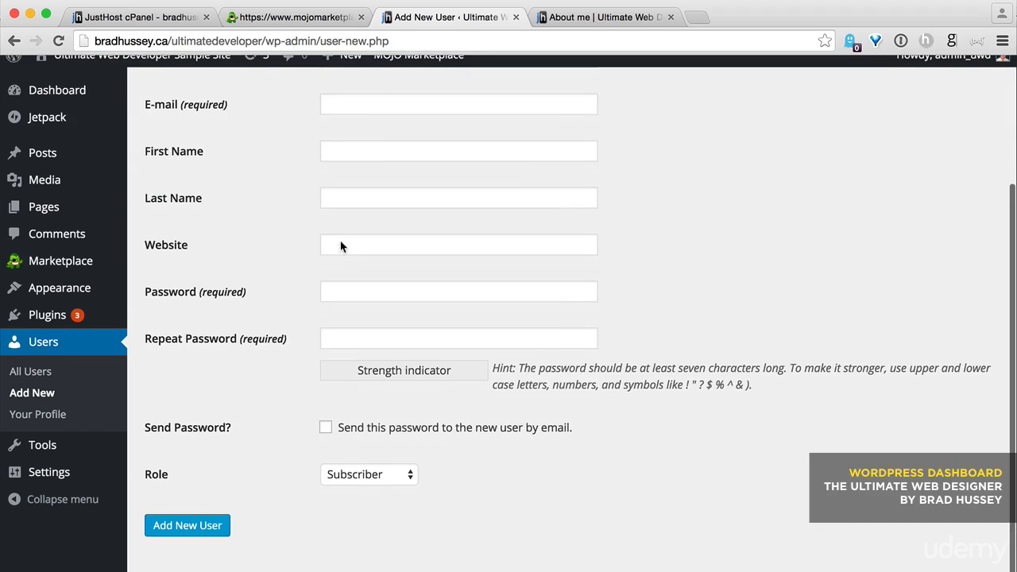
click(377, 488)
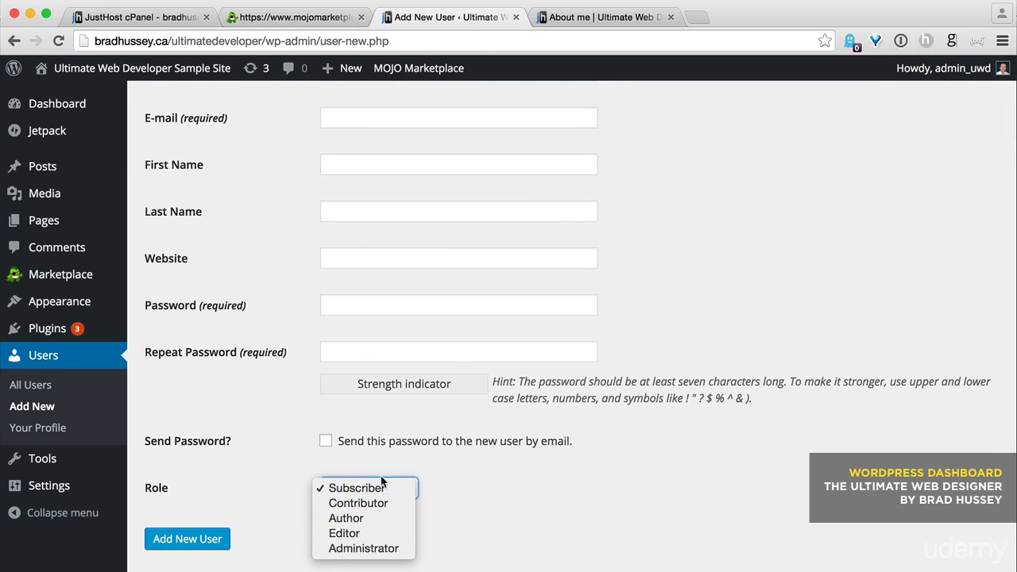
click(571, 513)
click(454, 439)
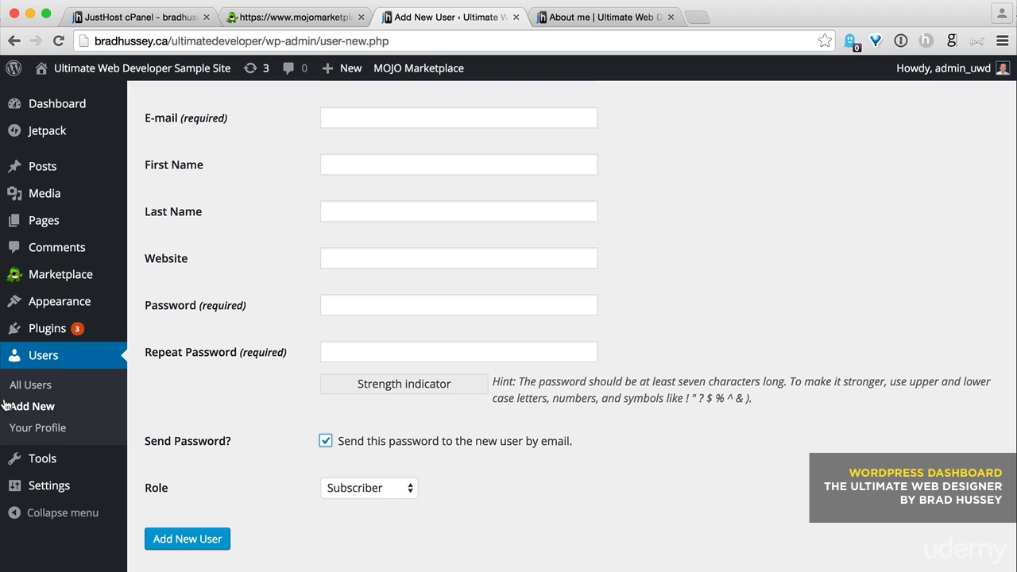
- Open the current user's own profile and look through its name and contact settings
click(56, 433)
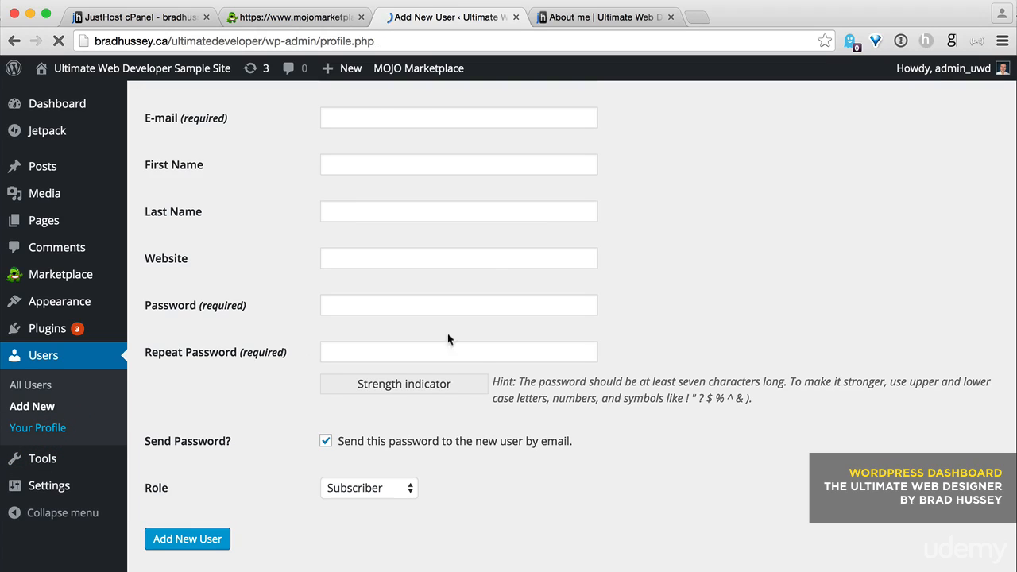
scroll(476, 349, down, 5)
scroll(377, 309, down, 2)
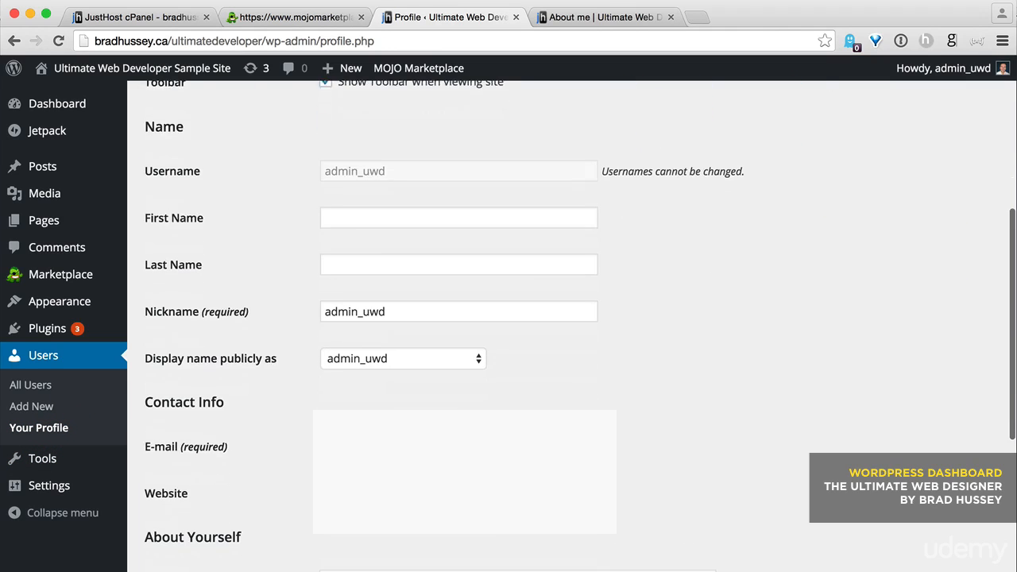
- Look over the options available under Settings and Tools in the admin navigation
scroll(485, 307, up, 2)
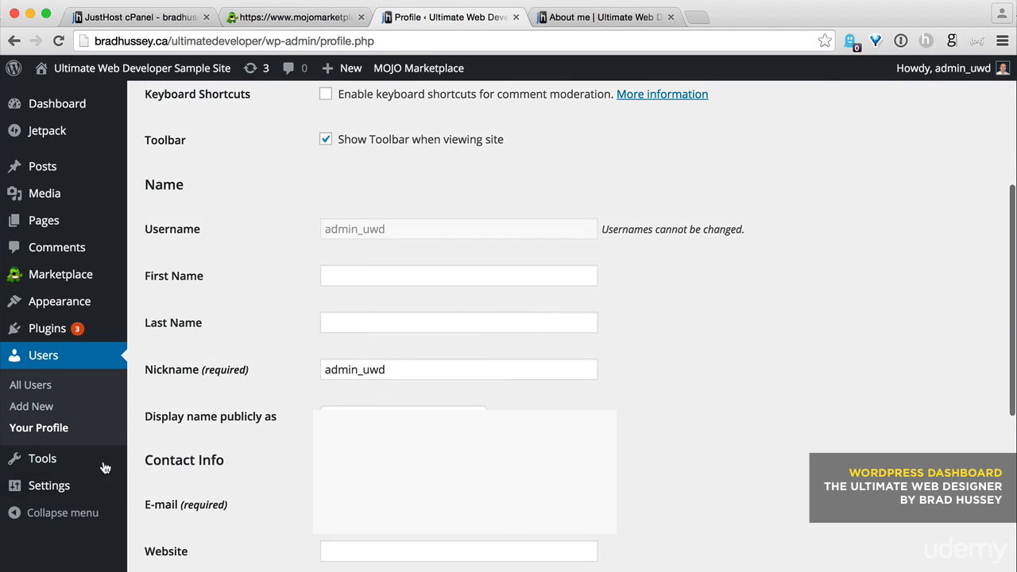
mouse_move(57, 496)
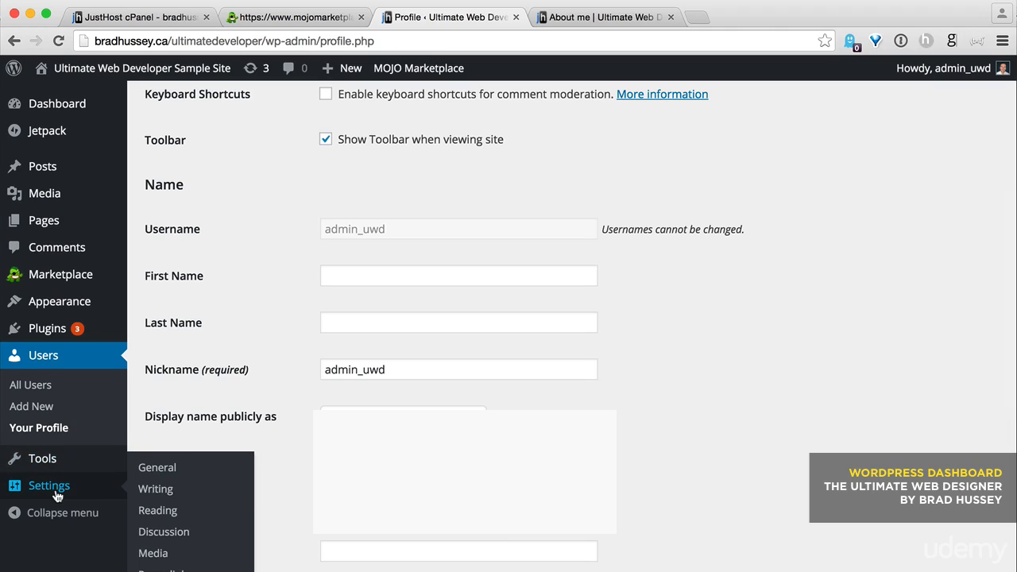
mouse_move(41, 471)
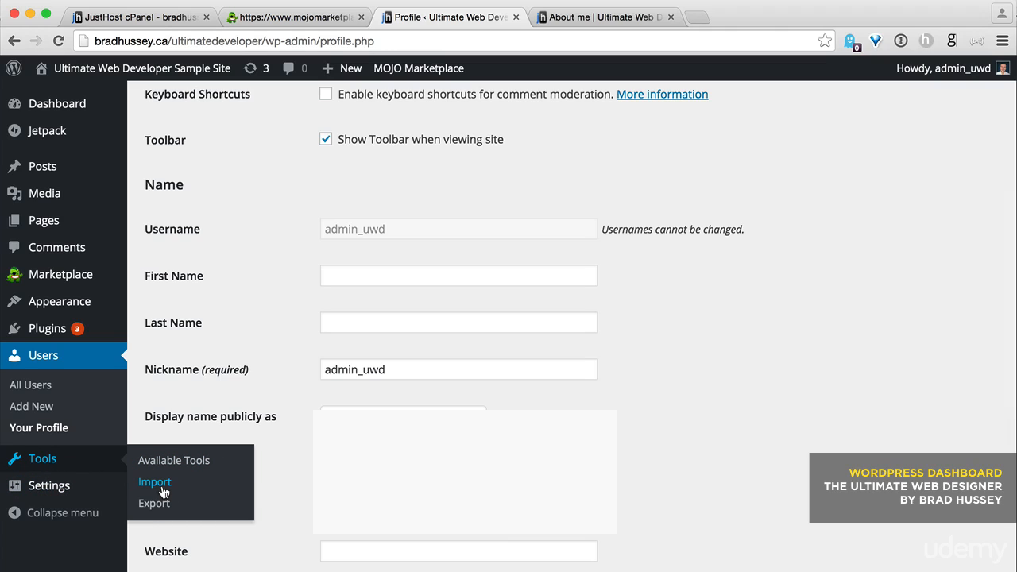
- Open the General Settings and look at the site title, tagline, address and admin e-mail fields
click(45, 492)
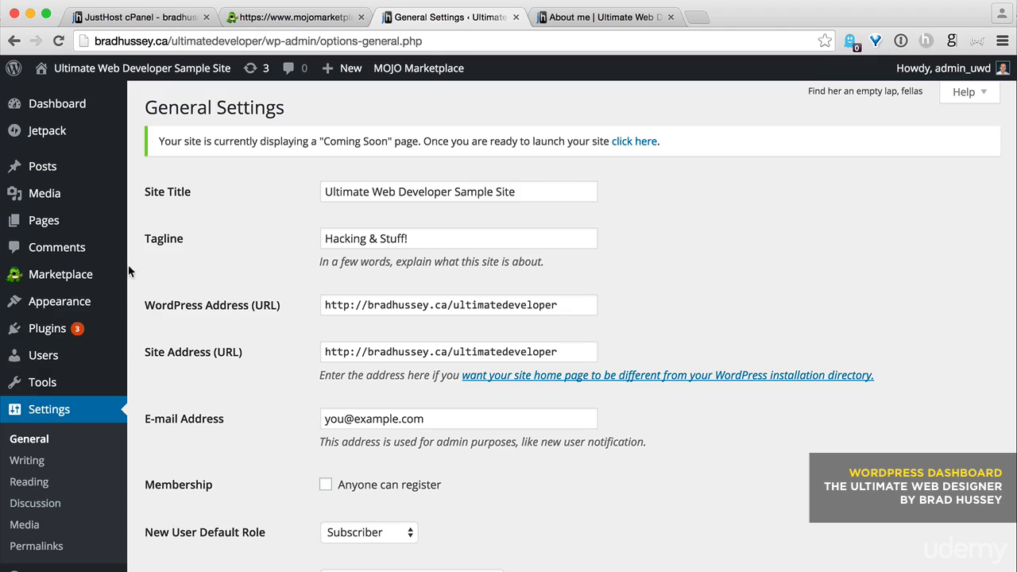
click(367, 191)
click(456, 237)
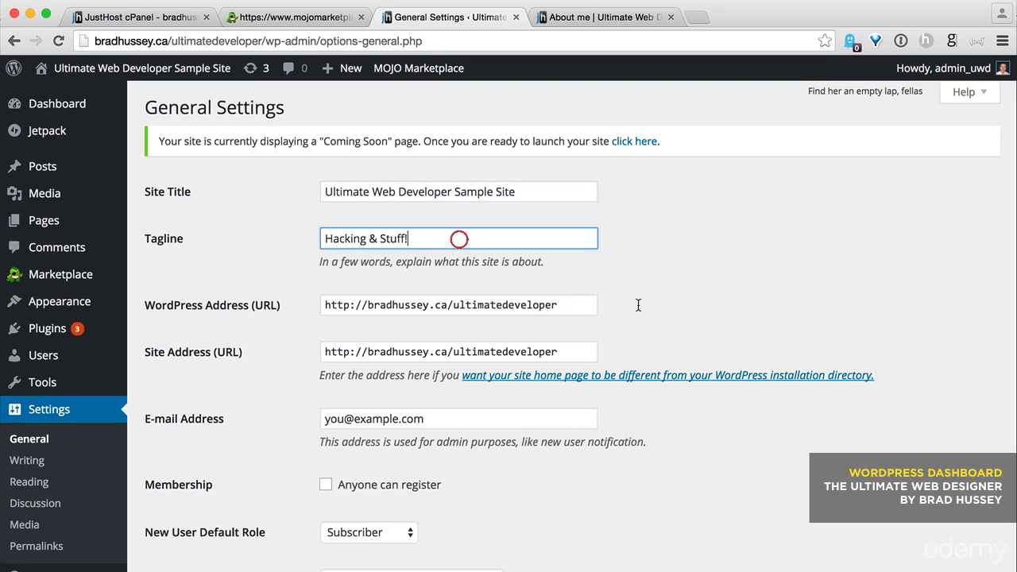
scroll(685, 322, down, 1)
click(351, 267)
click(454, 379)
- Look through the remaining General Settings, including date, time and auto-update options, and view the Writing Settings
scroll(317, 337, down, 5)
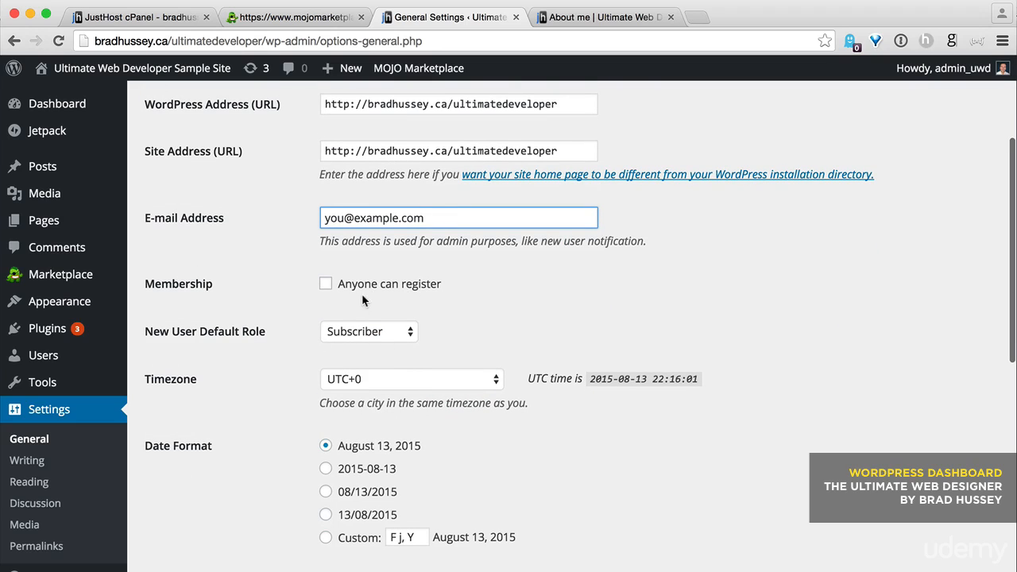
scroll(372, 315, down, 4)
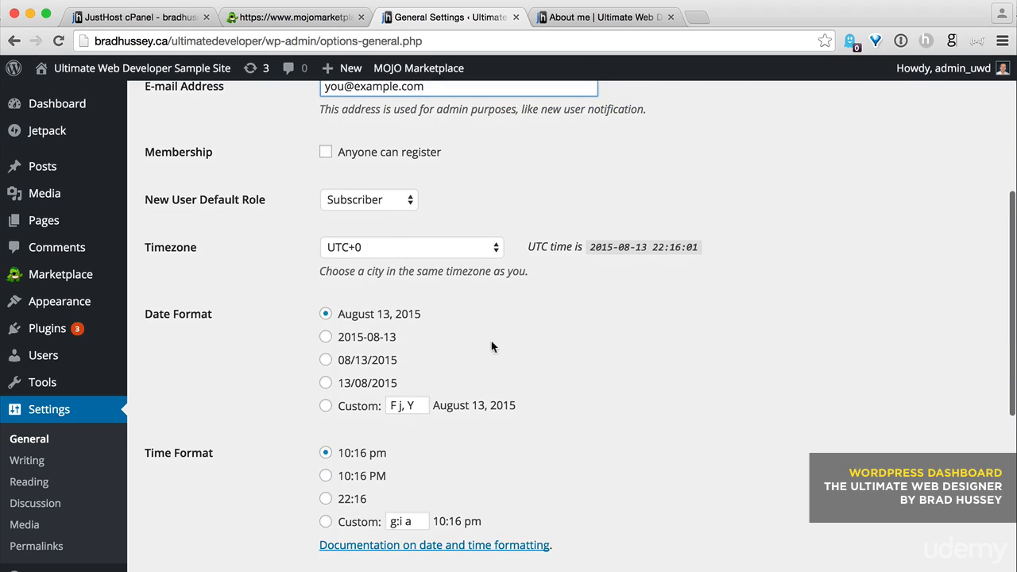
scroll(491, 340, down, 11)
scroll(511, 332, down, 3)
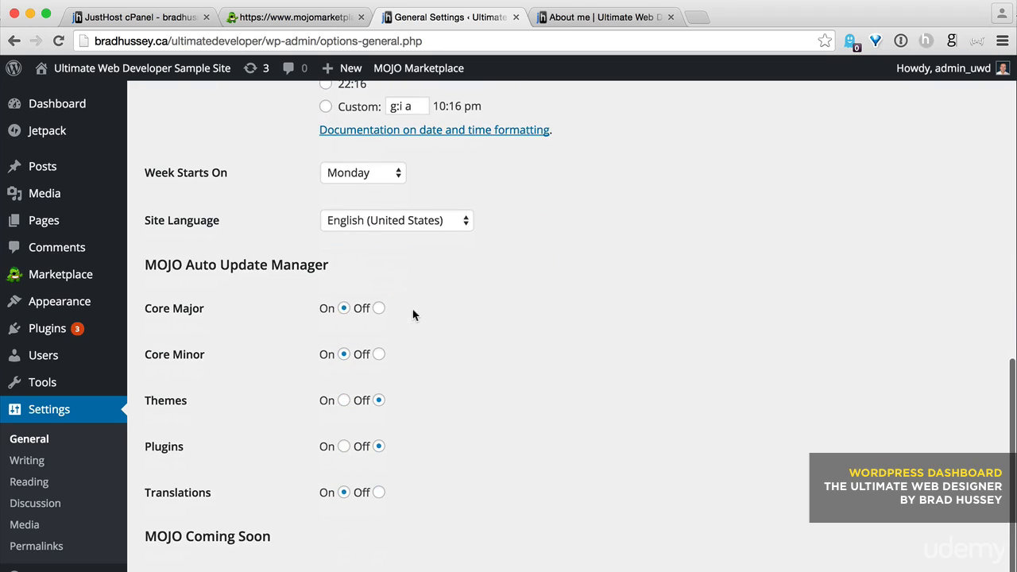
scroll(457, 344, down, 3)
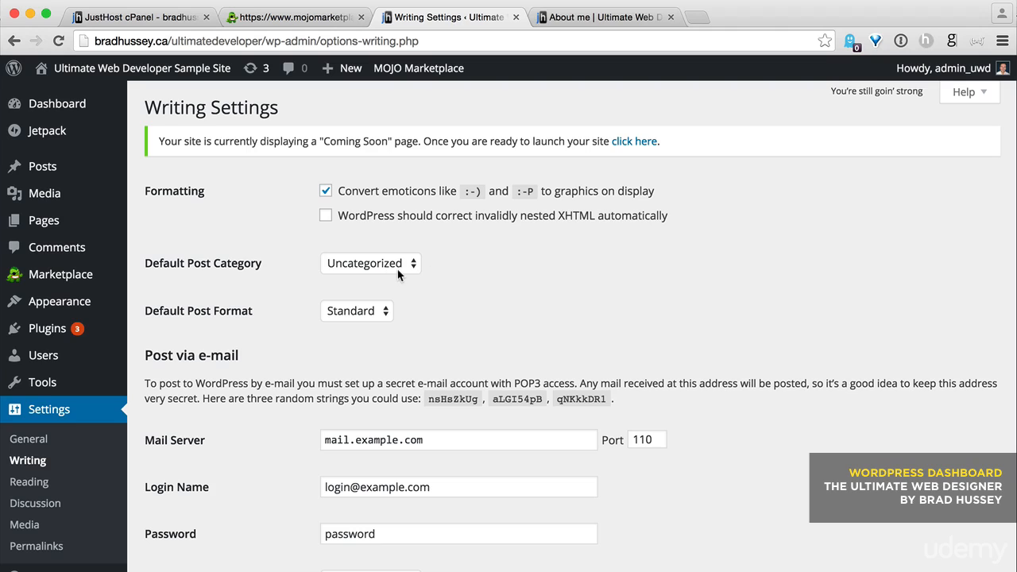
scroll(491, 309, down, 2)
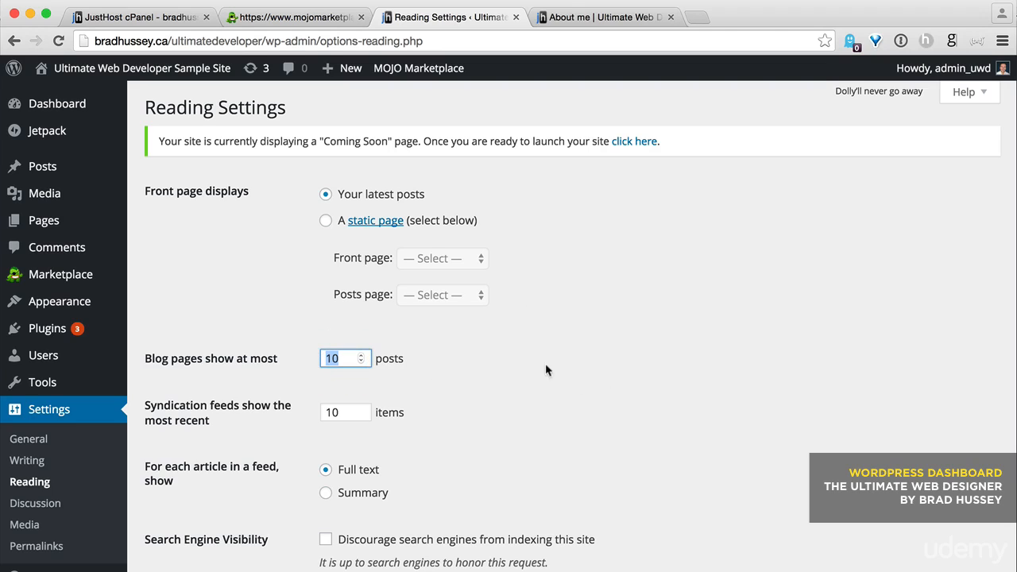
- In the Reading Settings, try a static front page using About me, and view the Posts page choices and remaining options
click(448, 225)
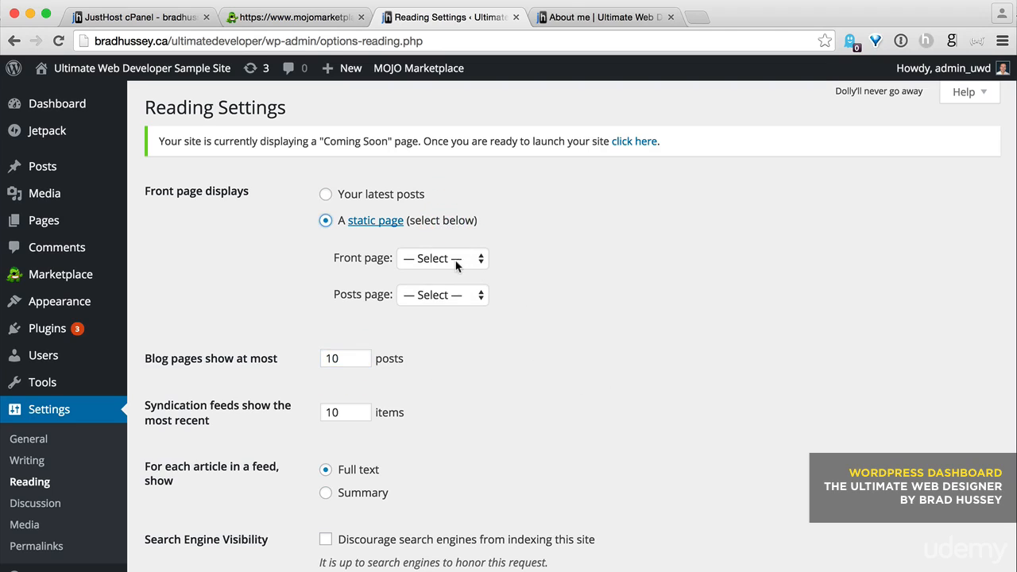
click(454, 257)
click(464, 274)
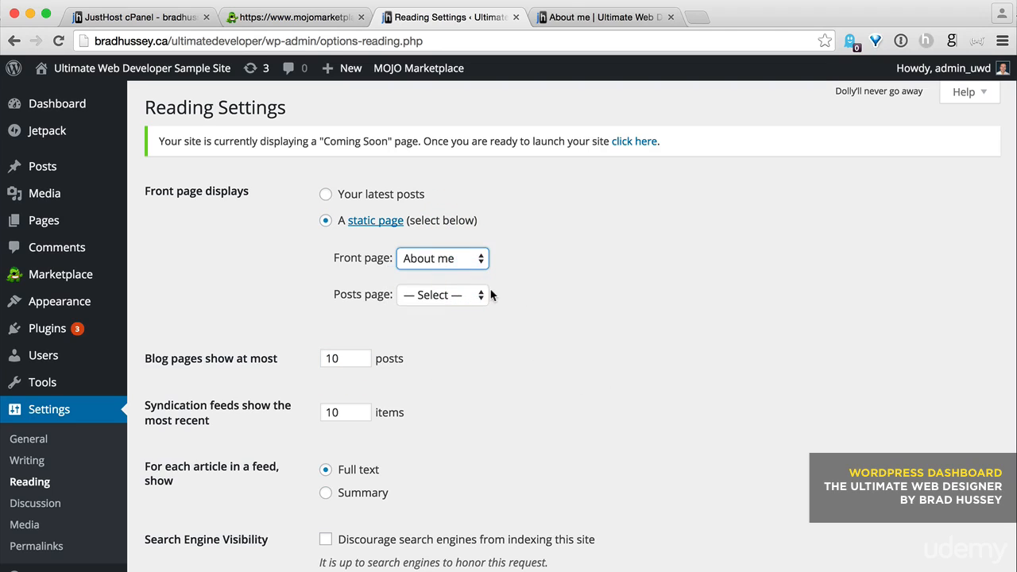
click(480, 296)
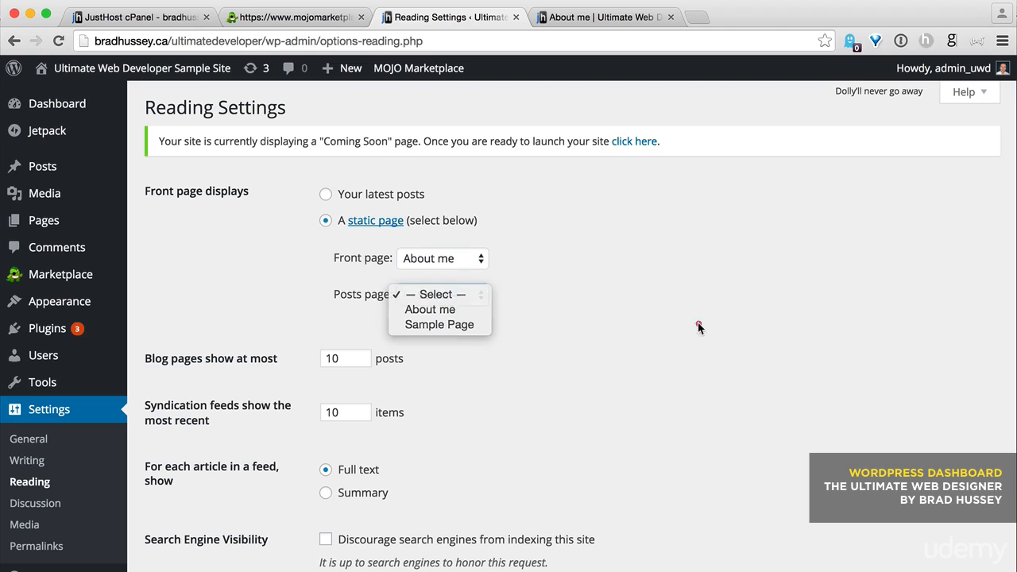
click(712, 313)
scroll(599, 368, down, 1)
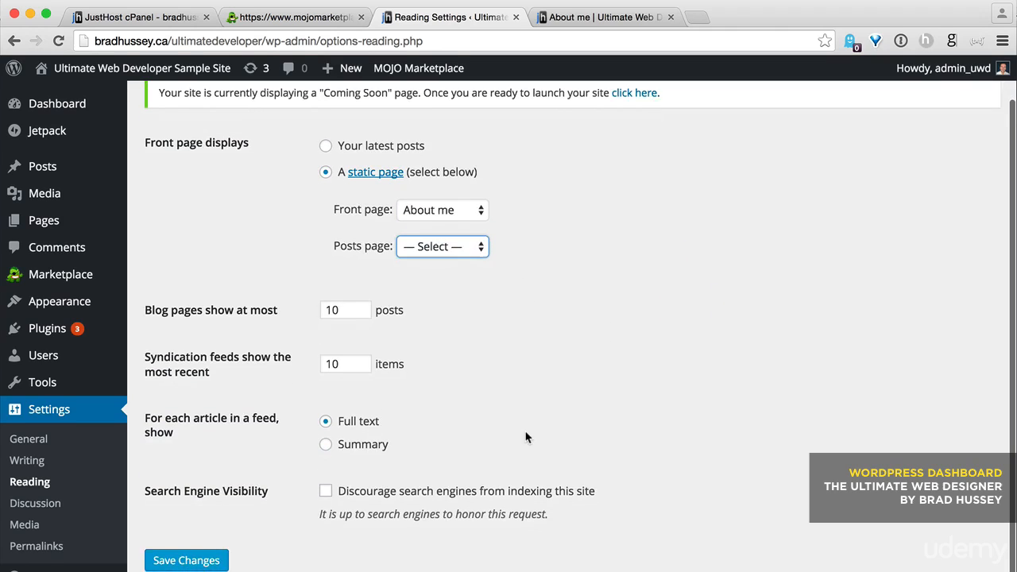
scroll(526, 437, down, 1)
- Look through the comment options in the Discussion Settings and open the Media Settings to view the image sizes
click(46, 506)
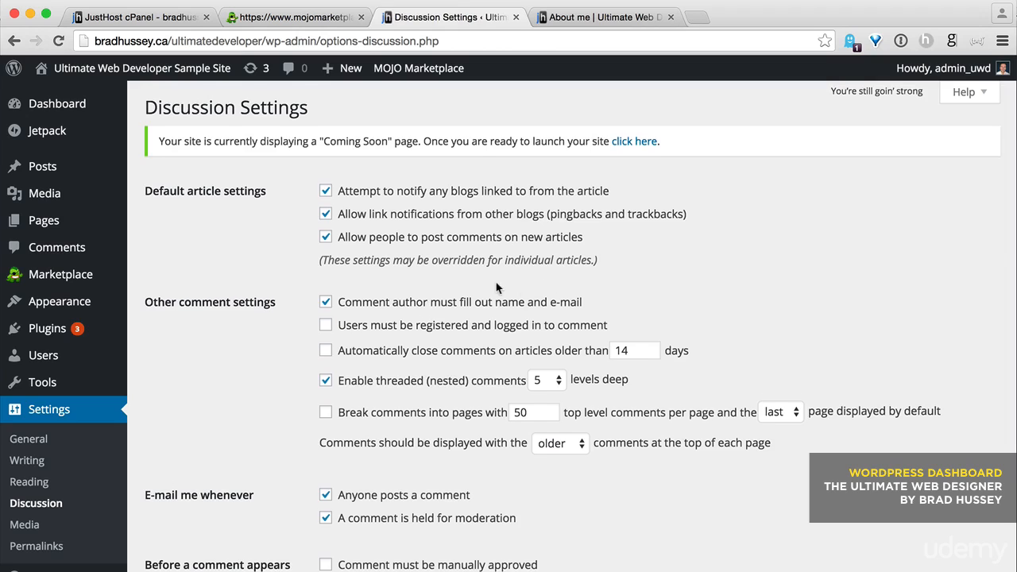
scroll(496, 286, down, 2)
scroll(476, 262, down, 5)
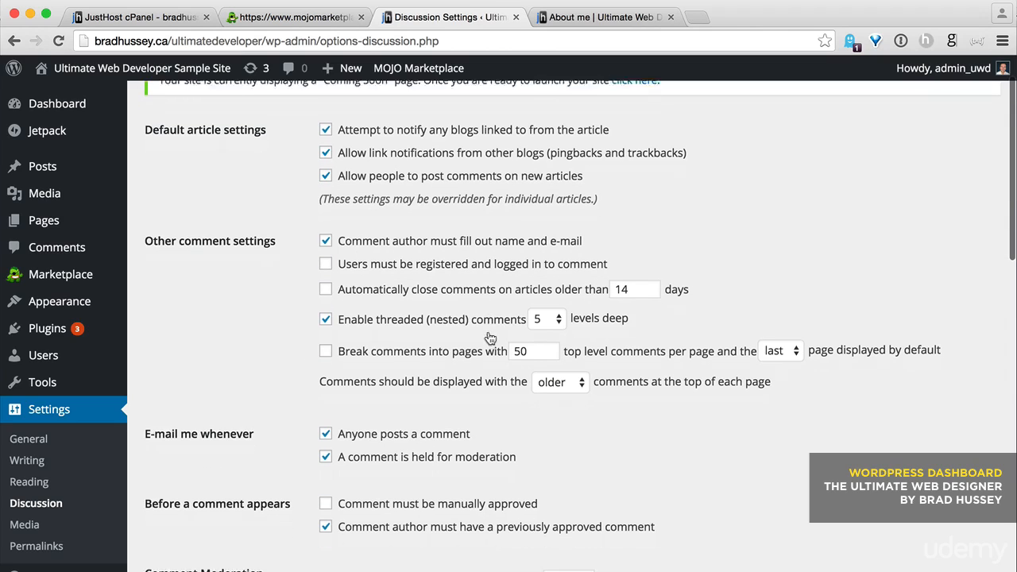
scroll(487, 284, down, 5)
click(42, 526)
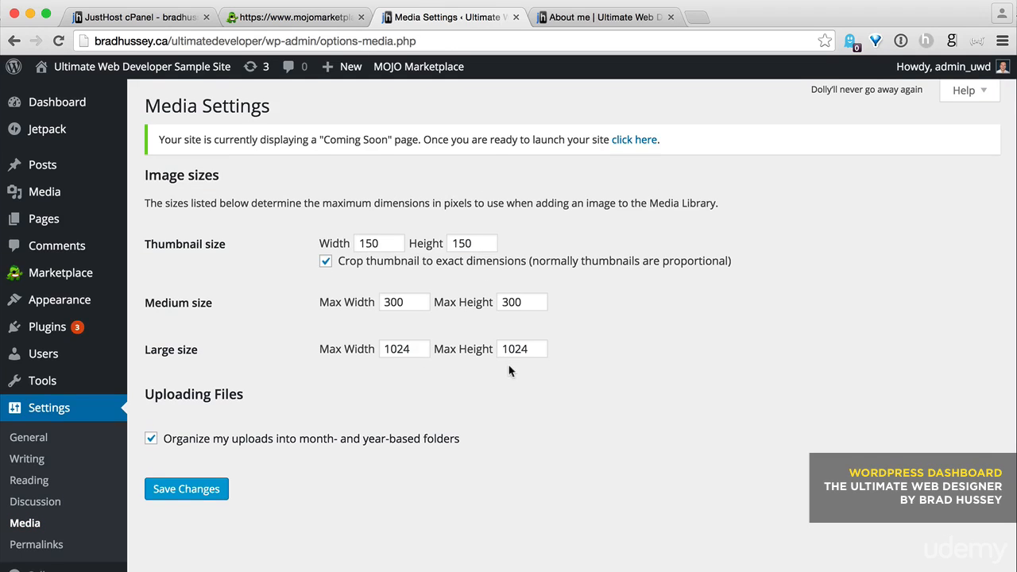
- Open the Permalink Settings and try the Post name URL structure
click(32, 546)
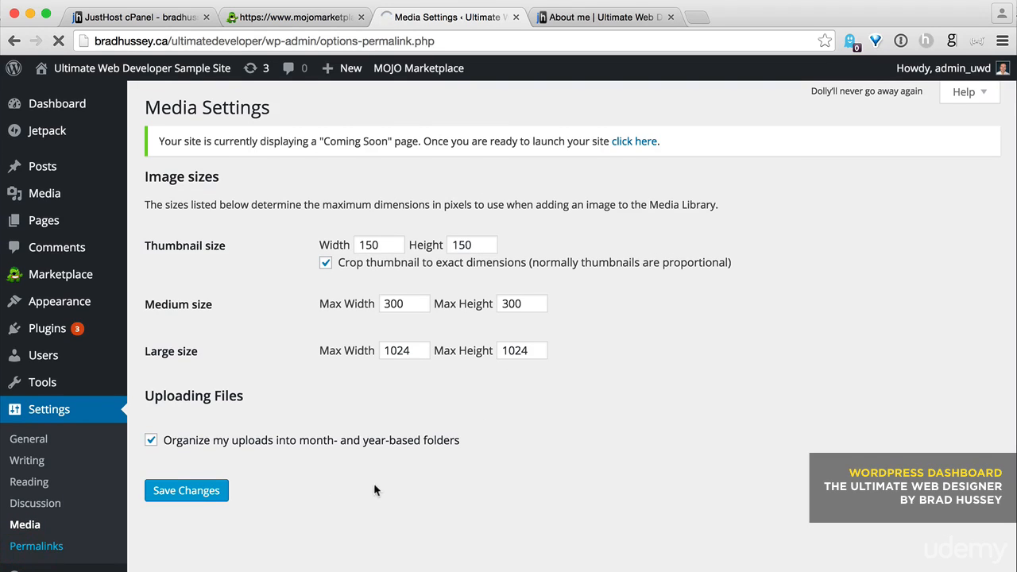
scroll(265, 297, down, 3)
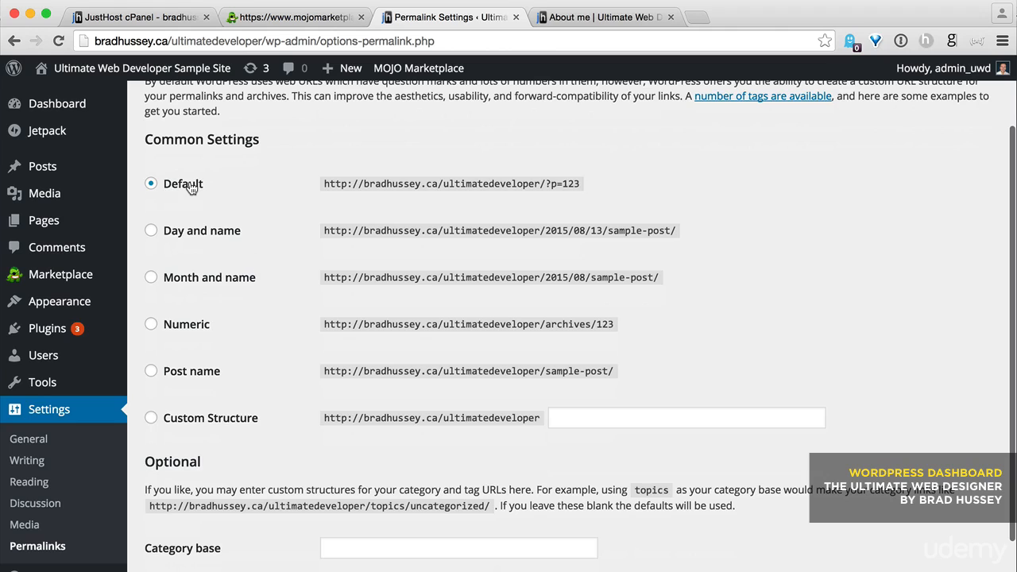
click(197, 371)
- Compare the example URL of the Post name permalink structure with that of the Default structure
drag(645, 368, 445, 375)
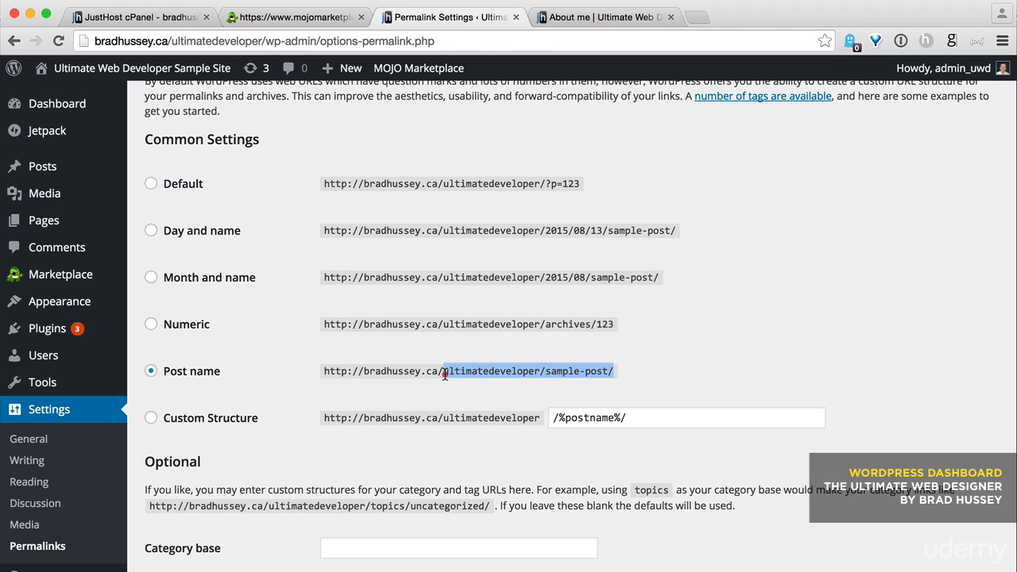
click(620, 371)
drag(593, 188, 617, 186)
click(586, 182)
click(622, 182)
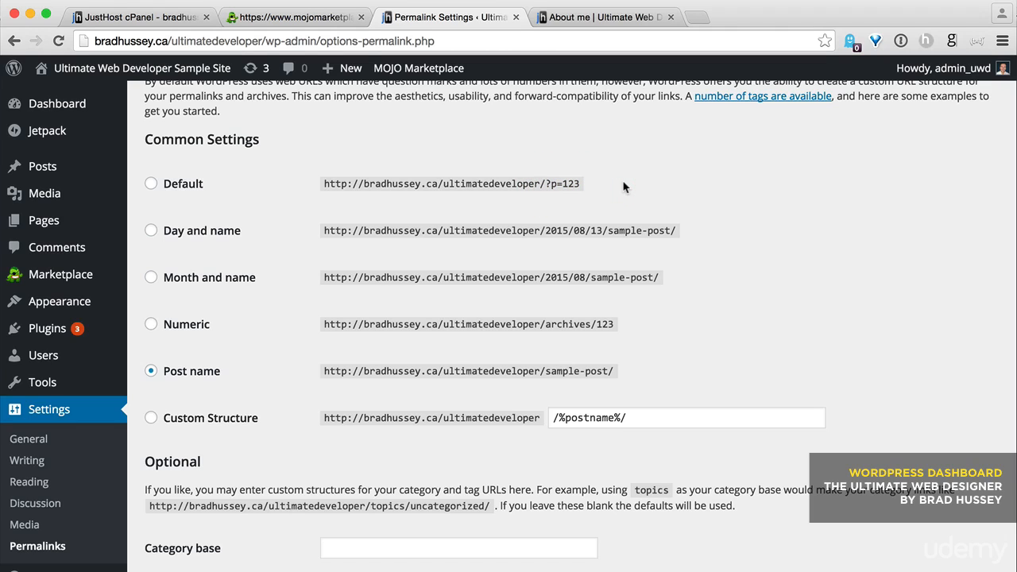
drag(614, 371, 450, 371)
click(721, 355)
drag(545, 184, 625, 170)
click(626, 170)
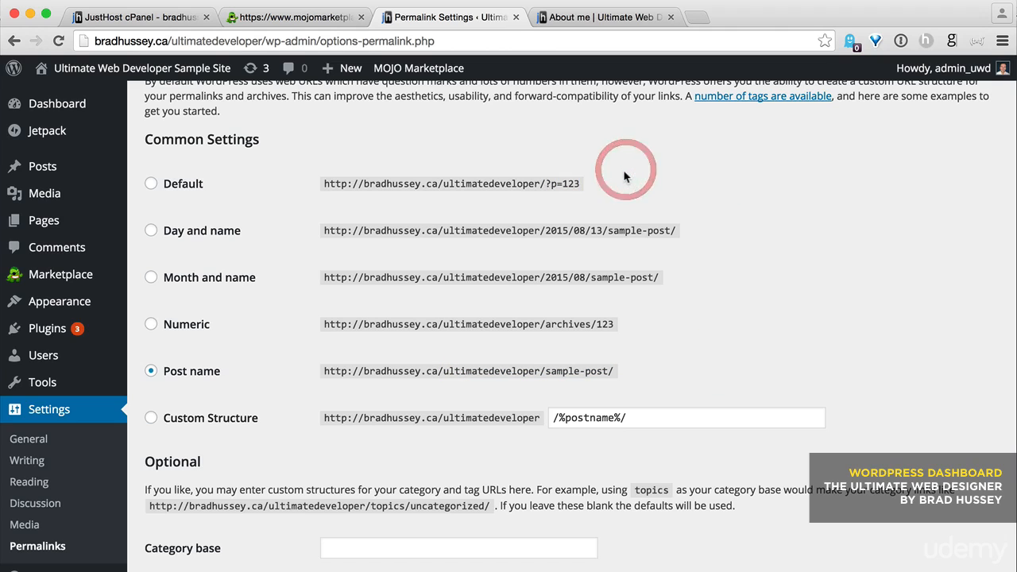
- Look over the optional category and tag base fields, and return to the Dashboard home without saving the permalink settings
scroll(668, 236, down, 3)
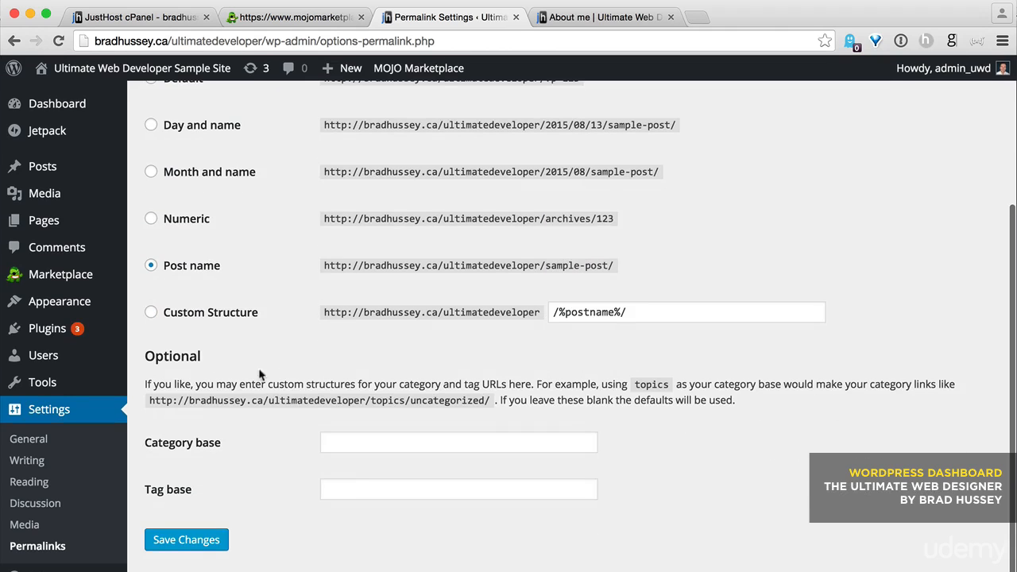
scroll(243, 338, up, 5)
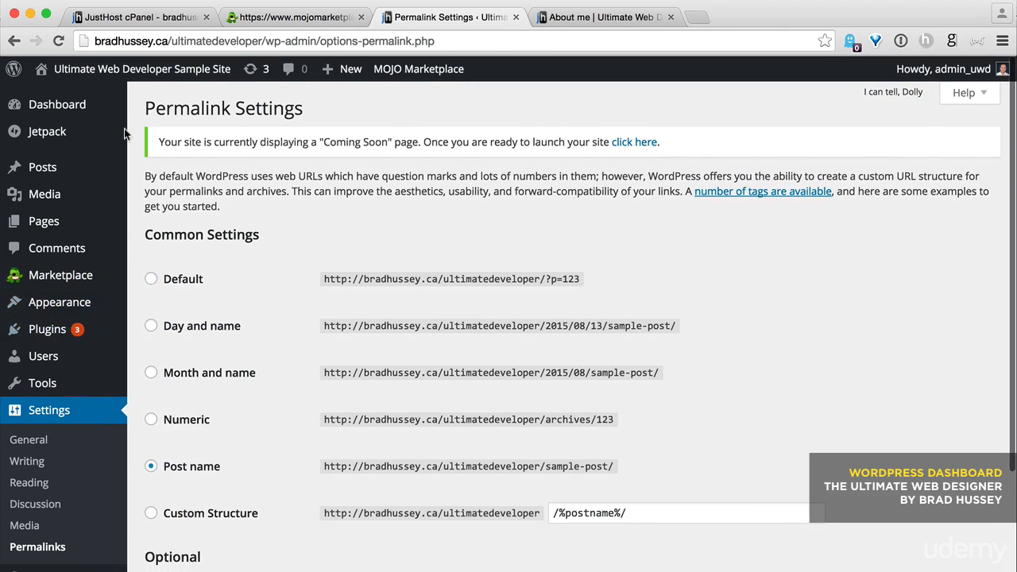
mouse_move(71, 115)
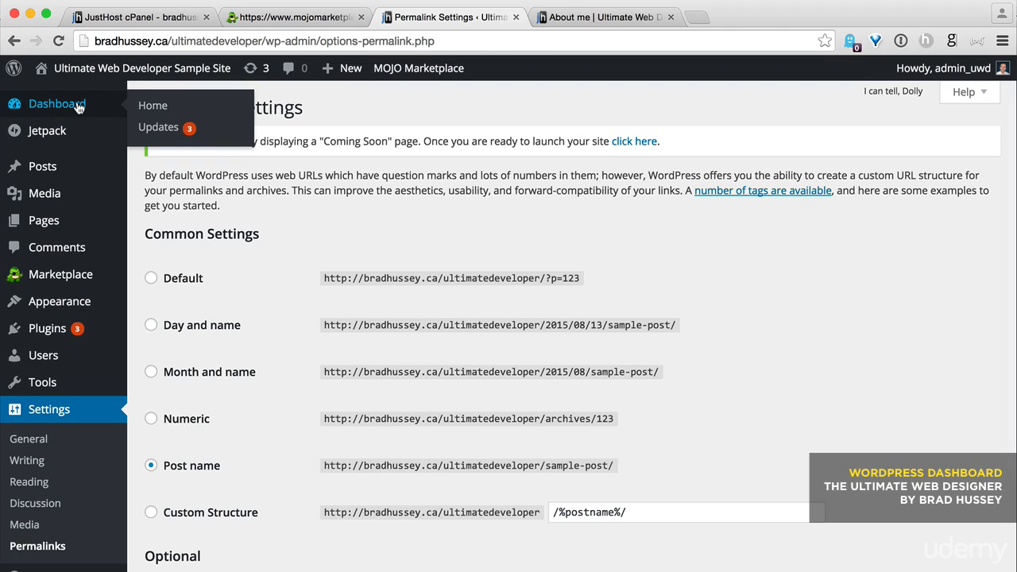
click(79, 108)
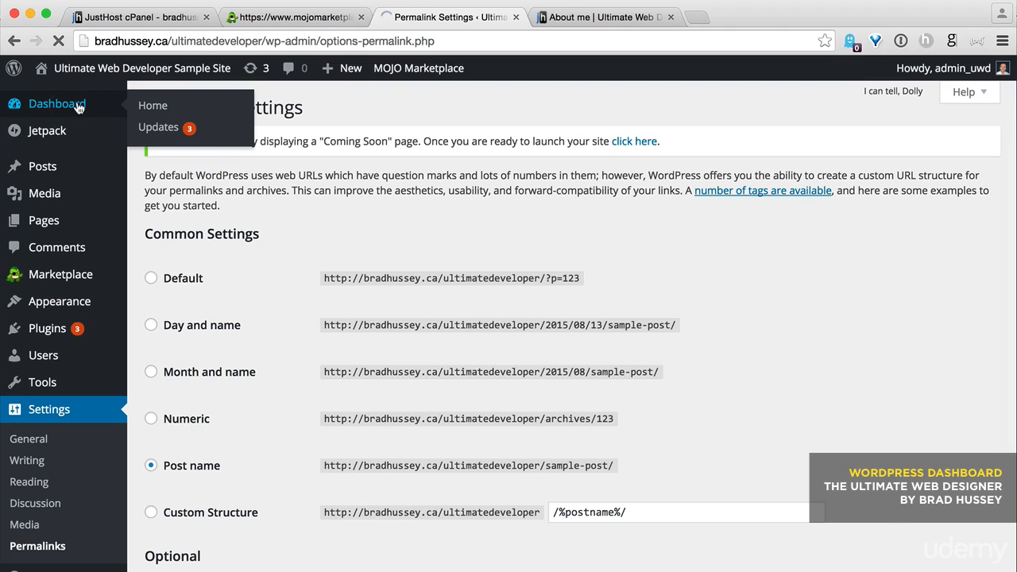